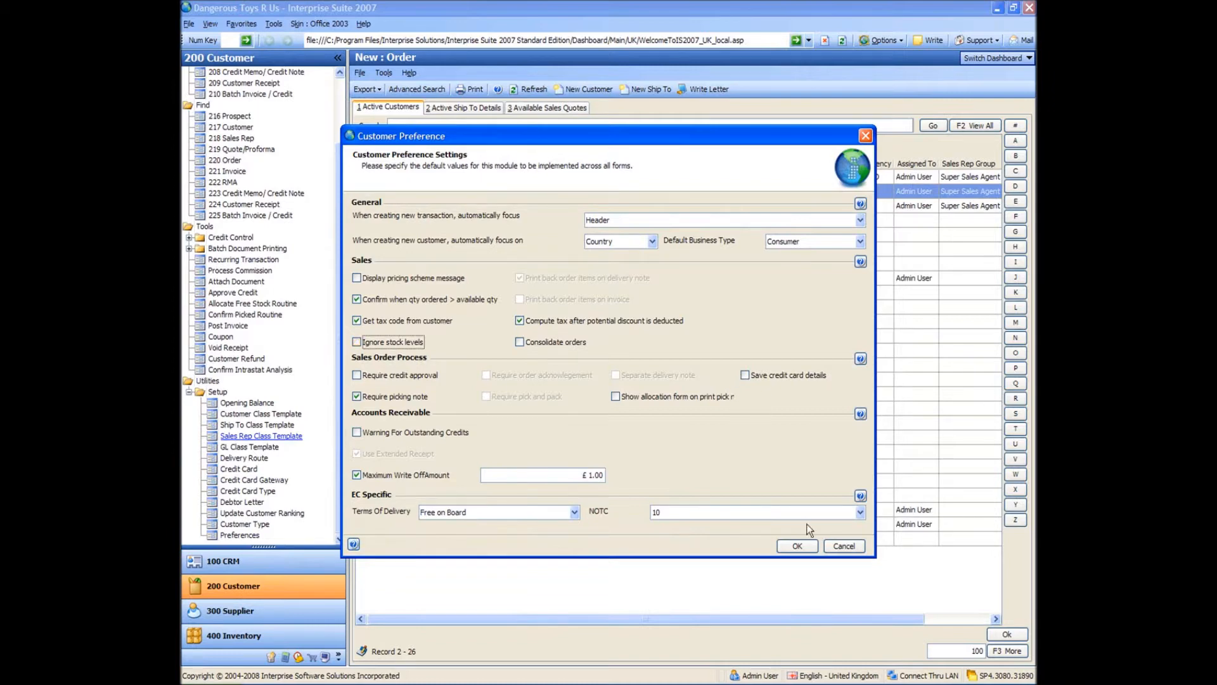
# Apply the customer preference settings and start a new sales order for A Toy Customer UK Ltd.
pyautogui.click(797, 545)
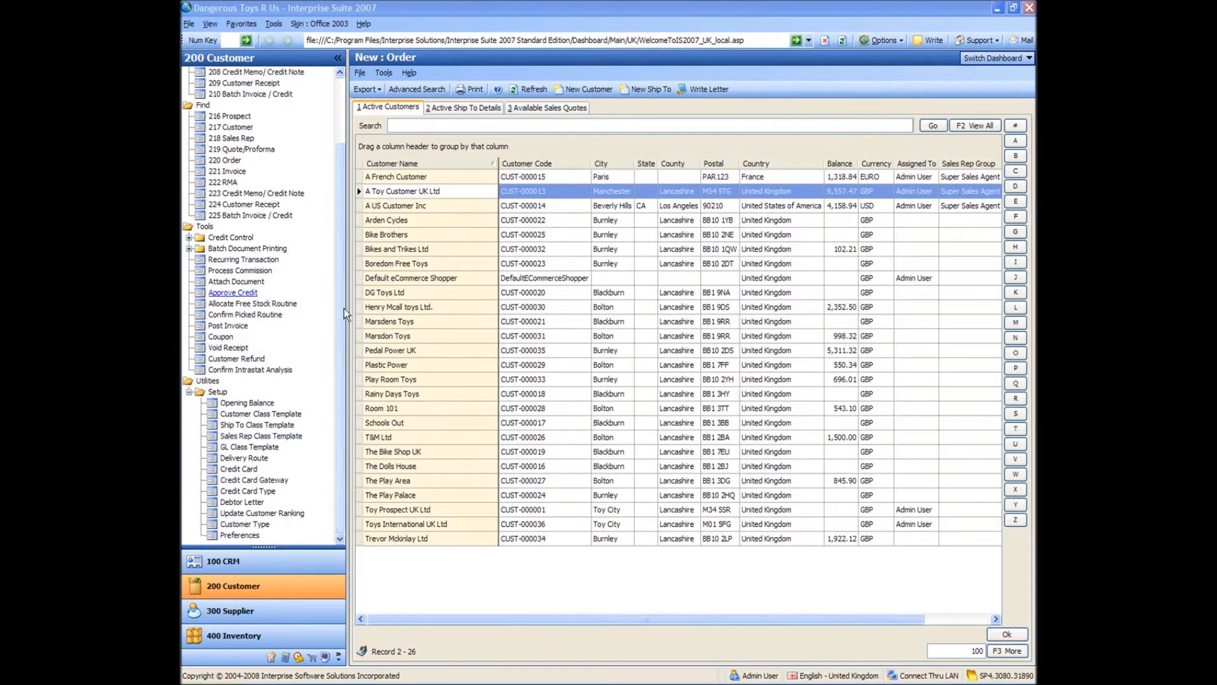
pyautogui.scroll(3, 343, 308)
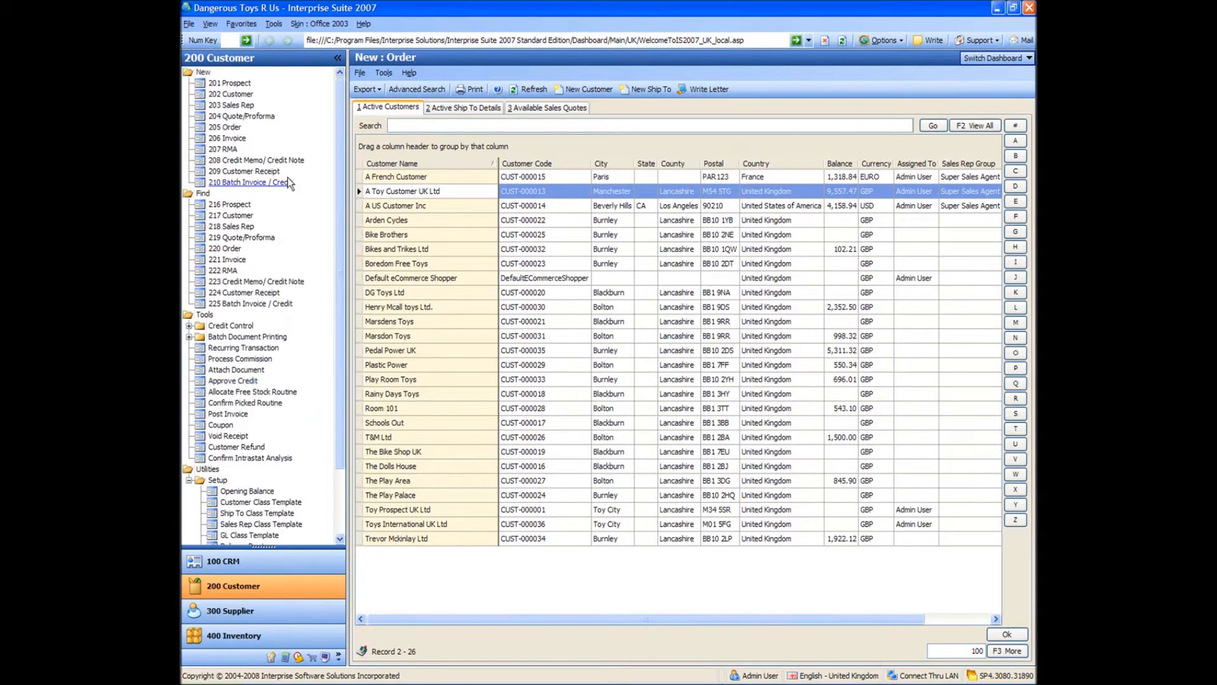
pyautogui.click(228, 129)
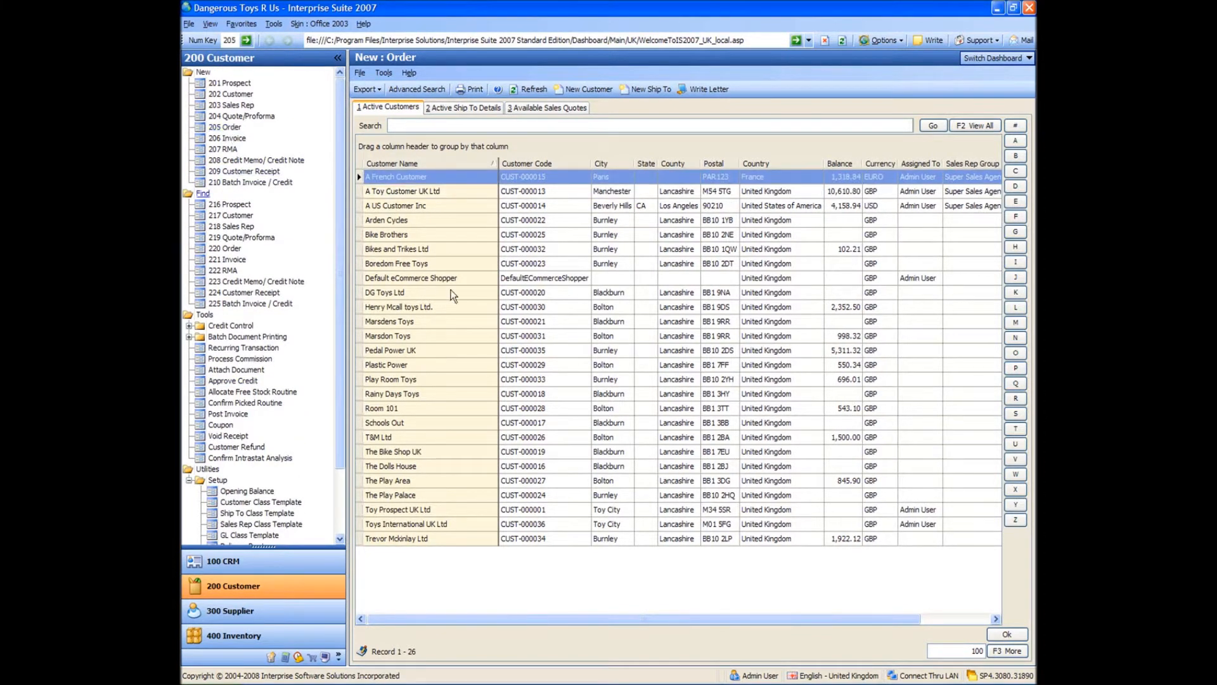
pyautogui.click(453, 196)
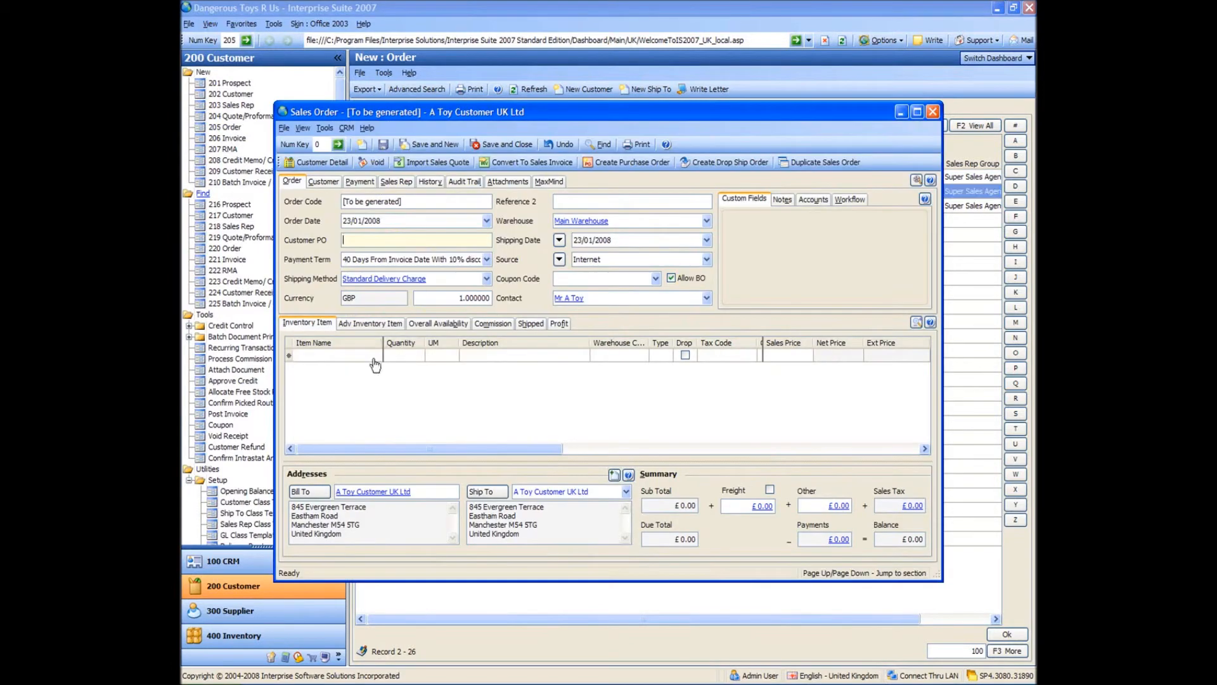
# Add the item Bullets with a quantity of 5000 to the toy customer's order, then save and close it.
pyautogui.click(374, 359)
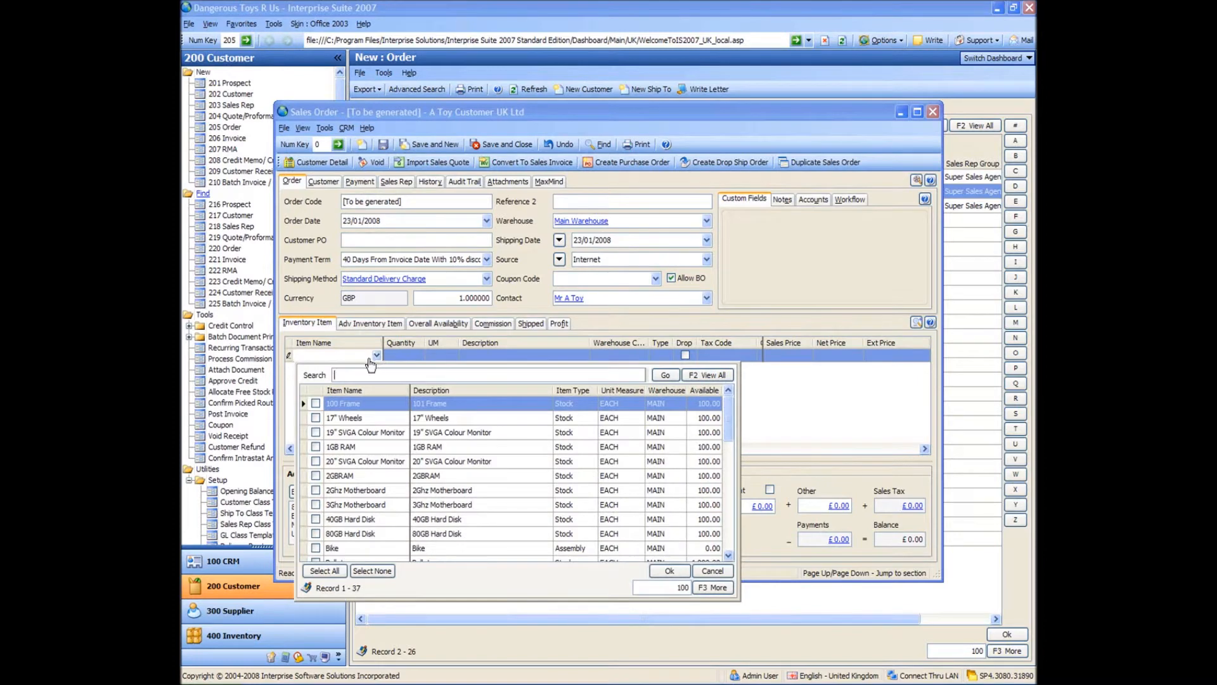
pyautogui.click(368, 359)
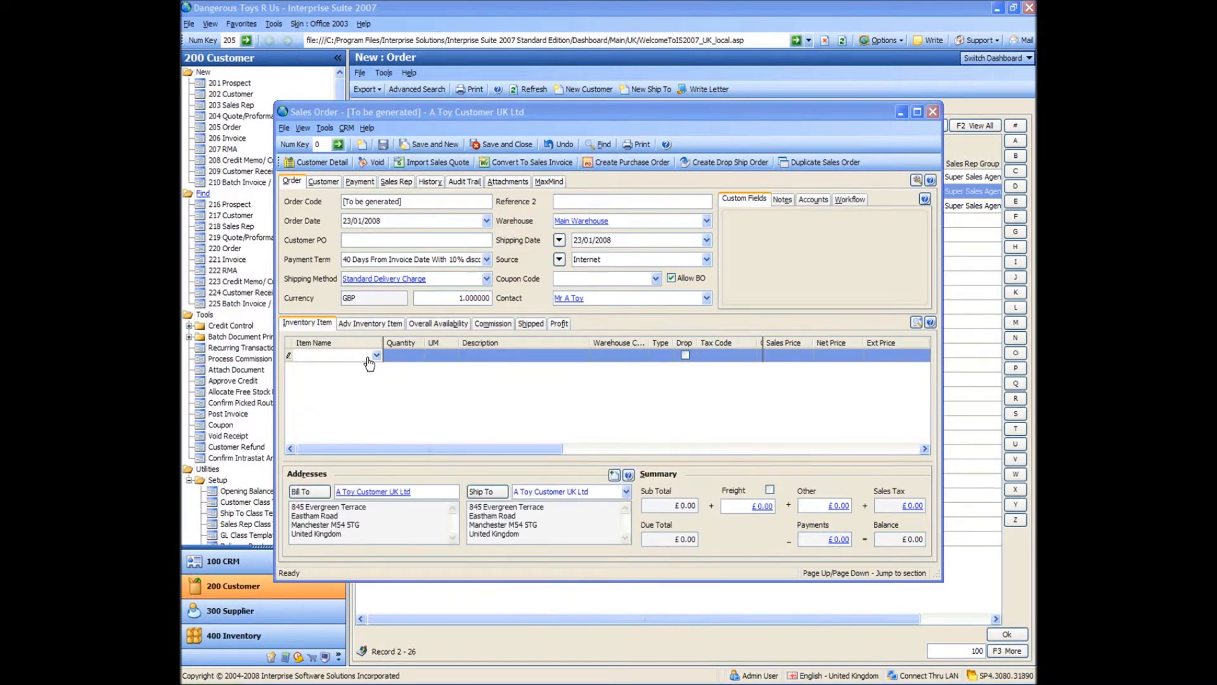
pyautogui.click(302, 359)
pyautogui.write('bullets')
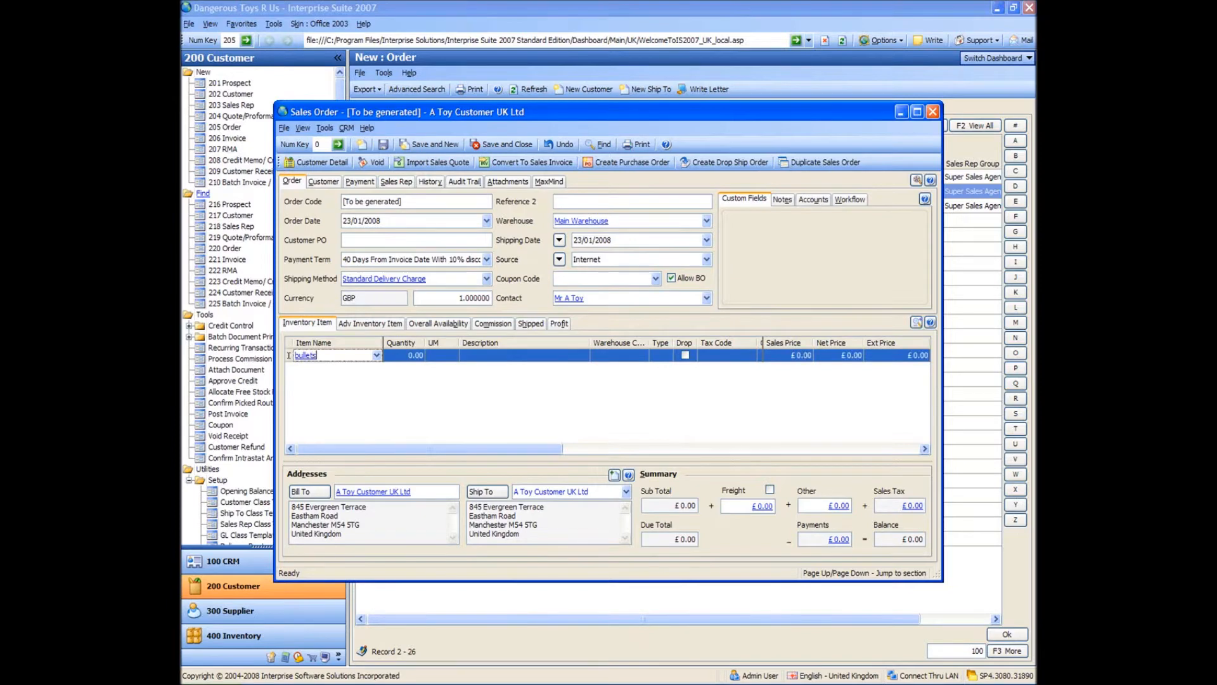
pyautogui.press('Tab')
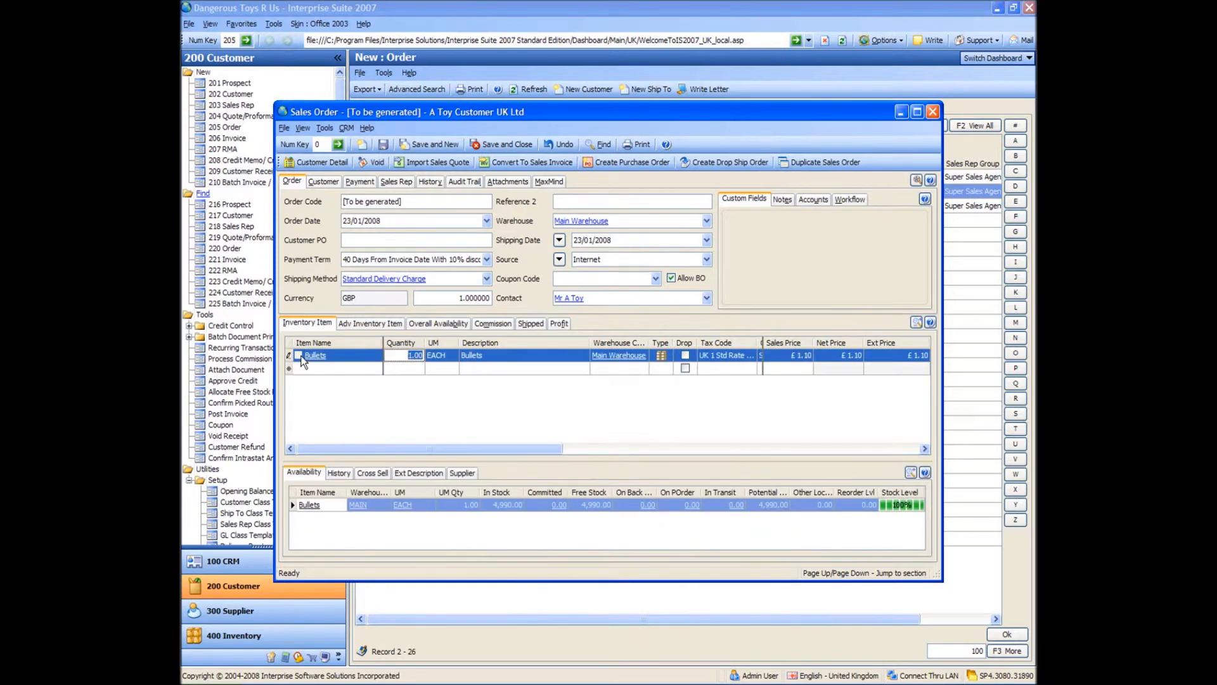
pyautogui.write('5000')
pyautogui.press('Tab')
pyautogui.press('Return')
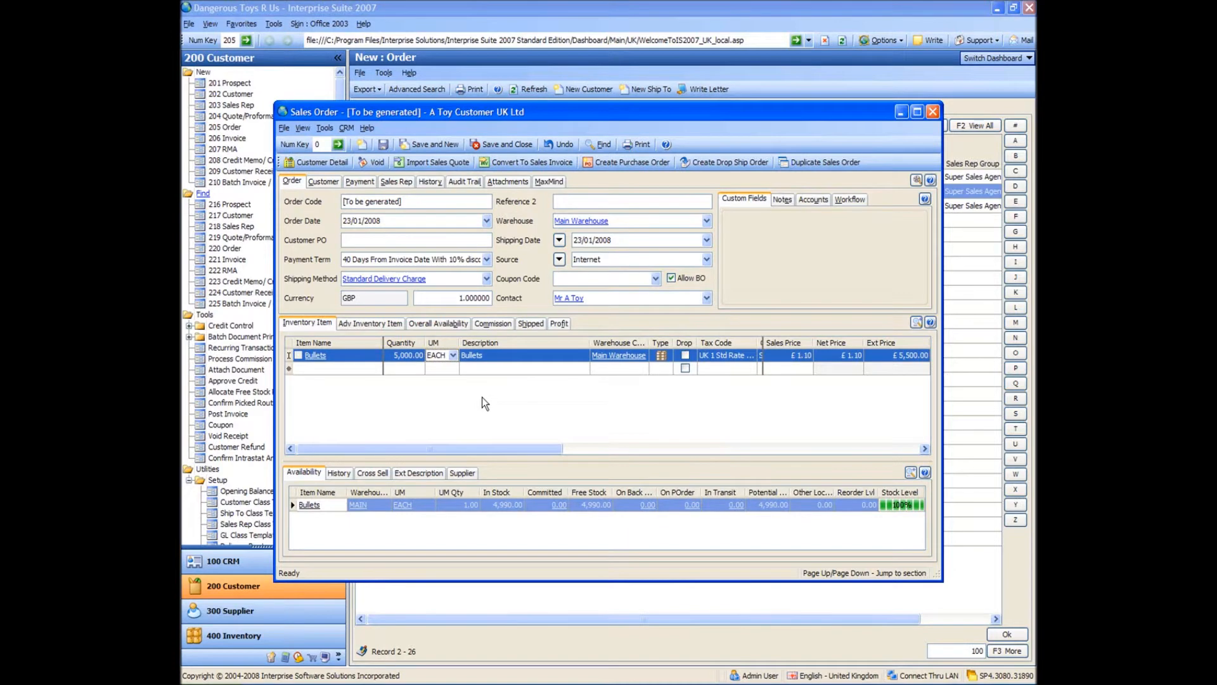
pyautogui.click(503, 146)
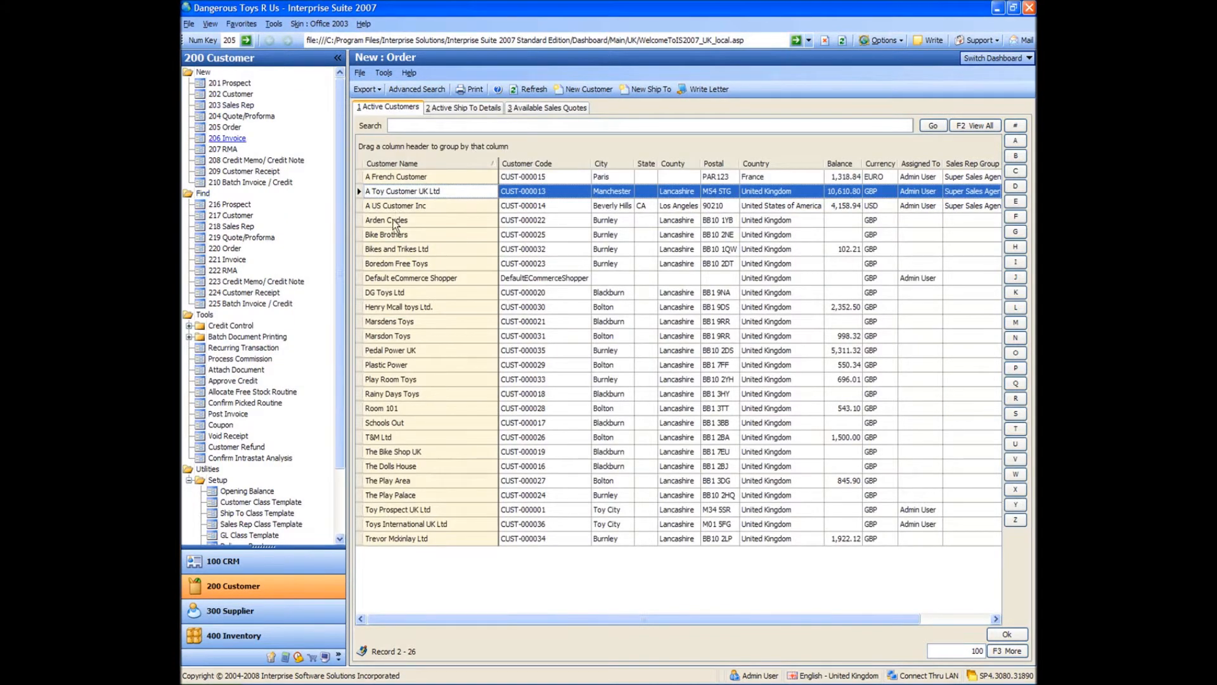
# Create and save a sales order for A French Customer with 100 Bullets, accepting the quantity above available stock.
pyautogui.doubleClick(406, 180)
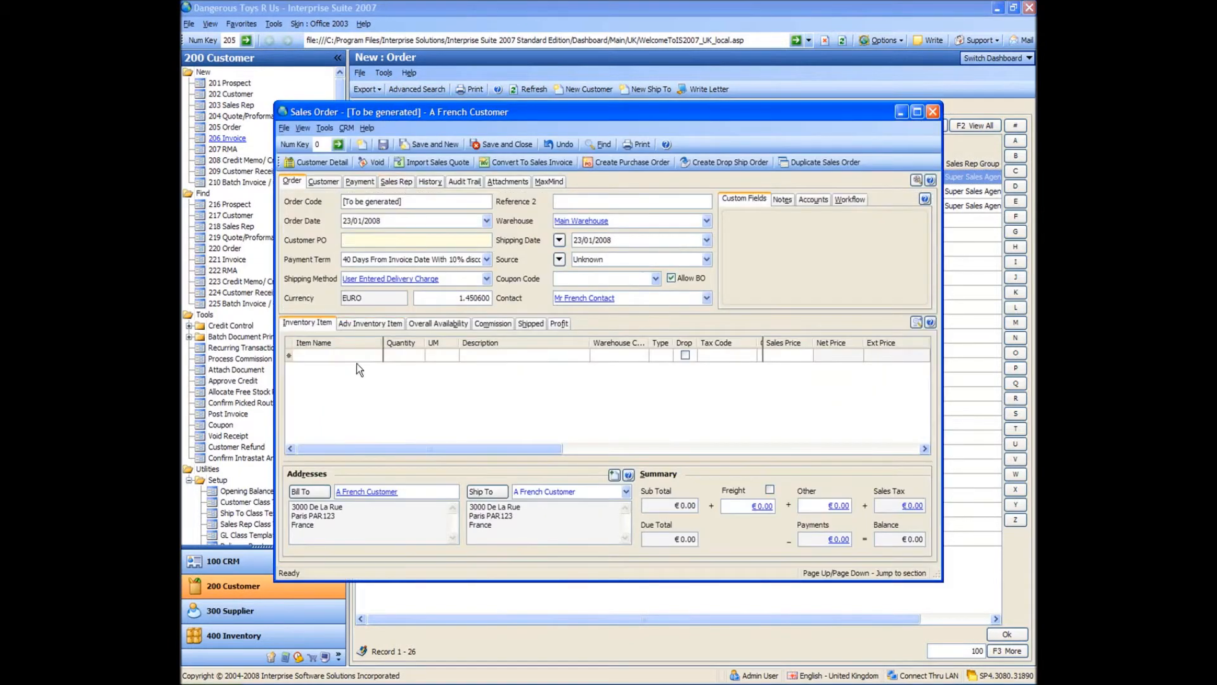
pyautogui.click(359, 357)
pyautogui.write('bullets')
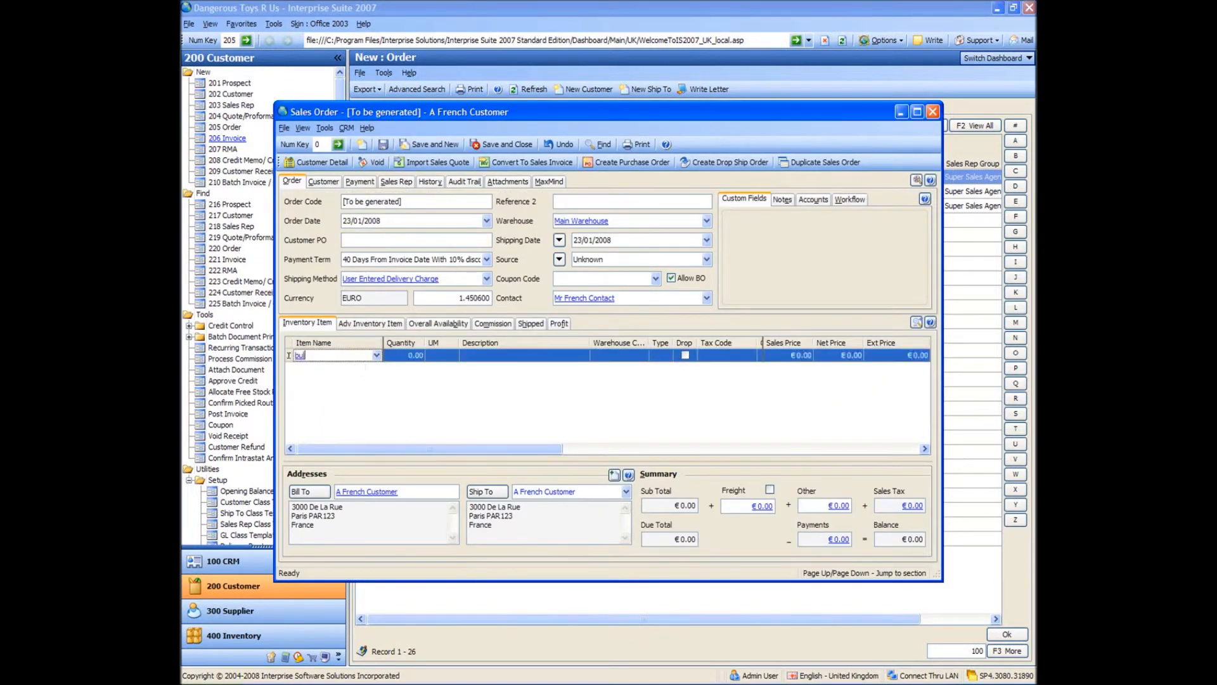
pyautogui.press('Tab')
pyautogui.write('100')
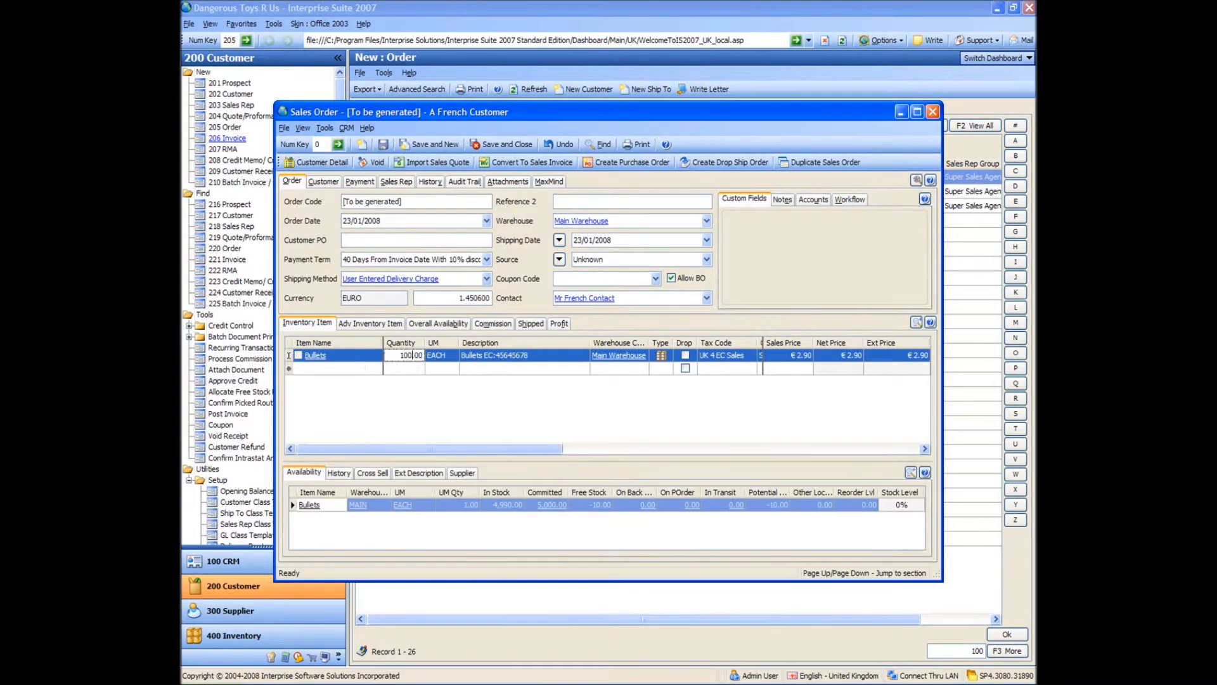
pyautogui.press('Tab')
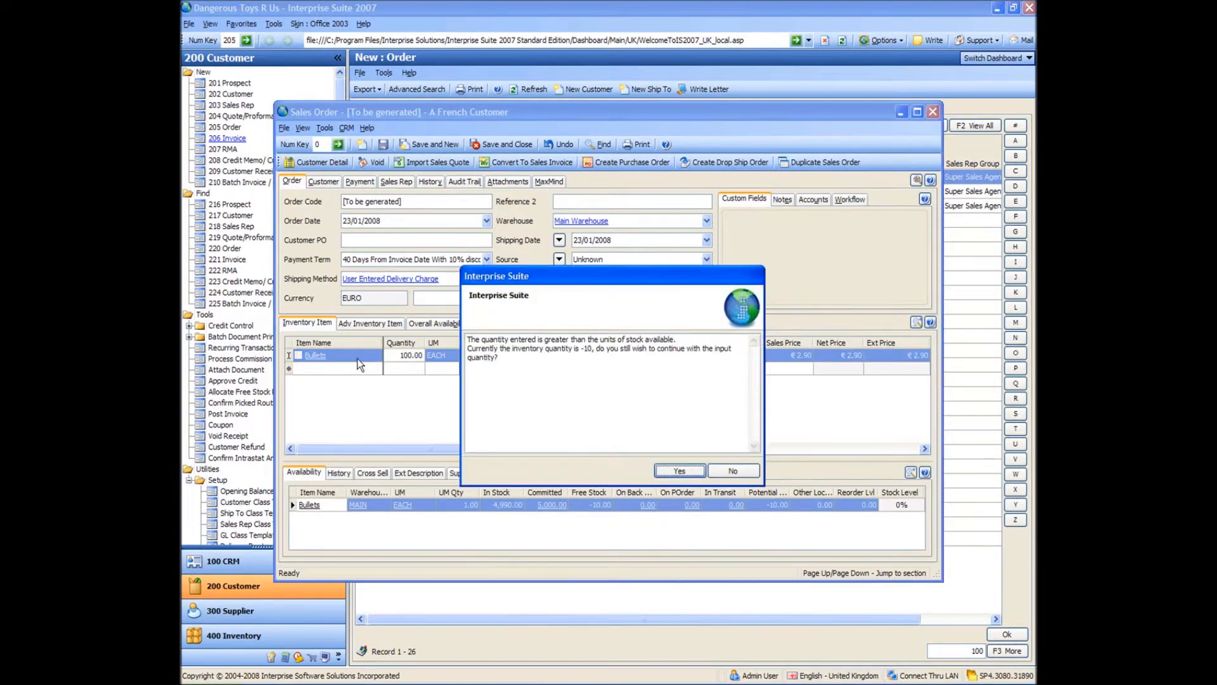
pyautogui.press('Return')
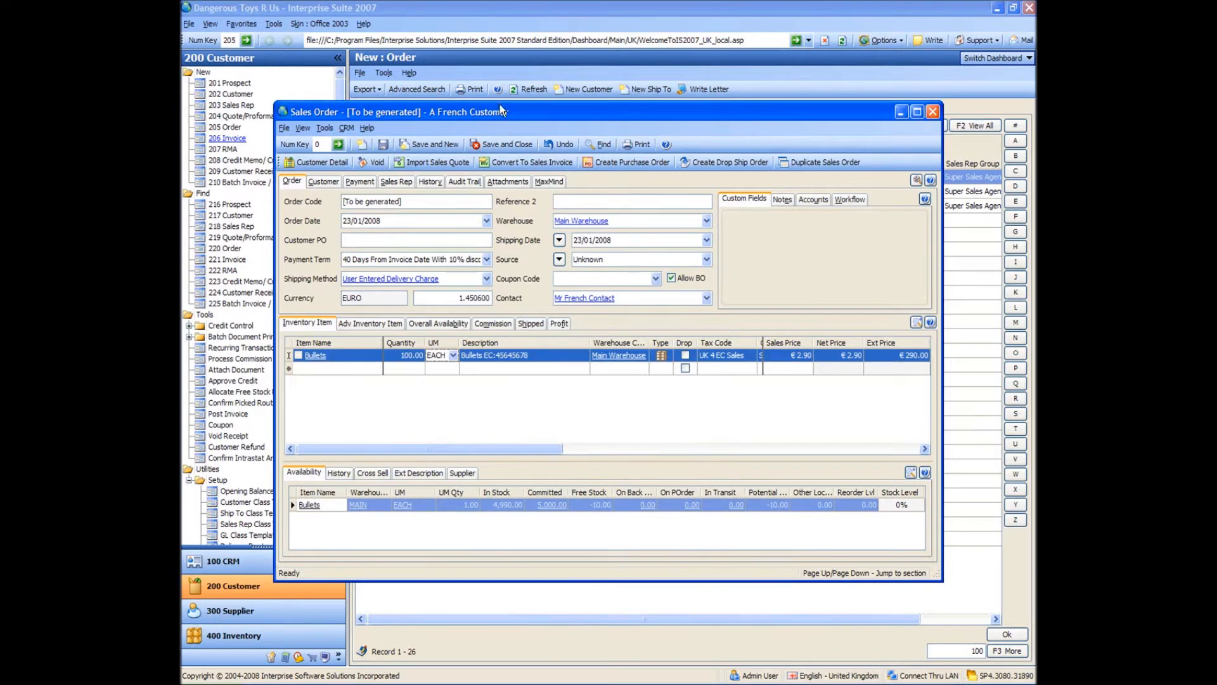
pyautogui.click(500, 144)
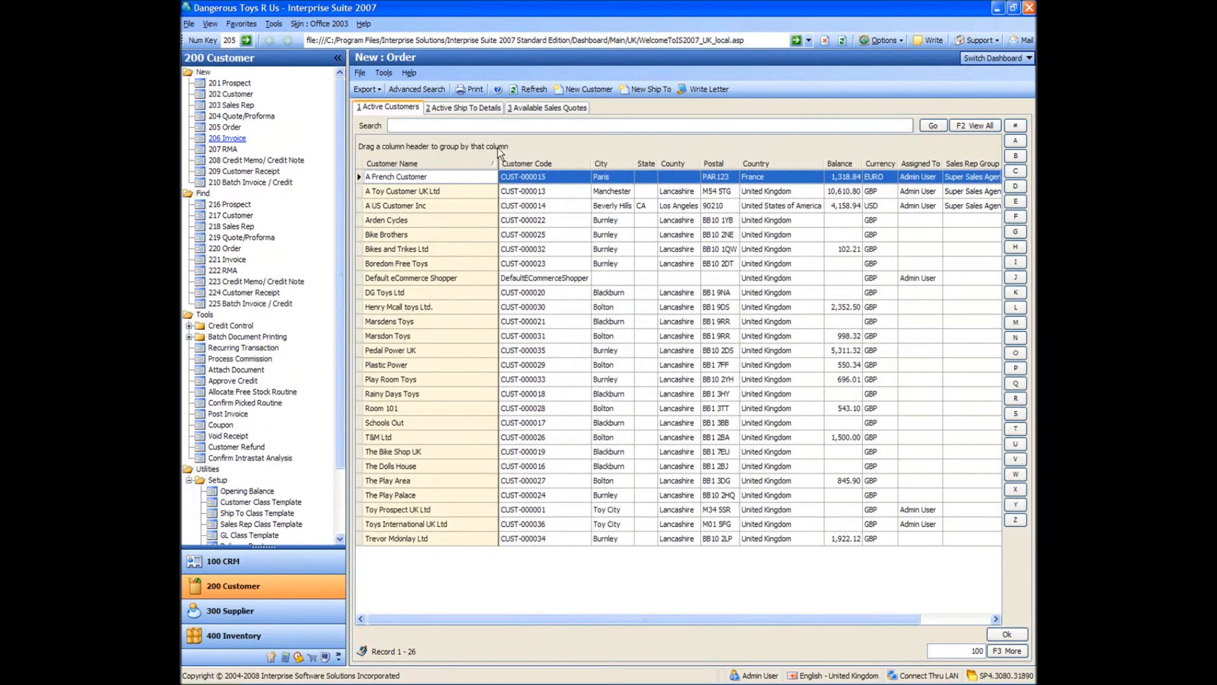
# List the outstanding order lines of the MAIN warehouse in the Allocate Free Stock Routine and select the 5,000-unit Bullets line.
pyautogui.click(441, 321)
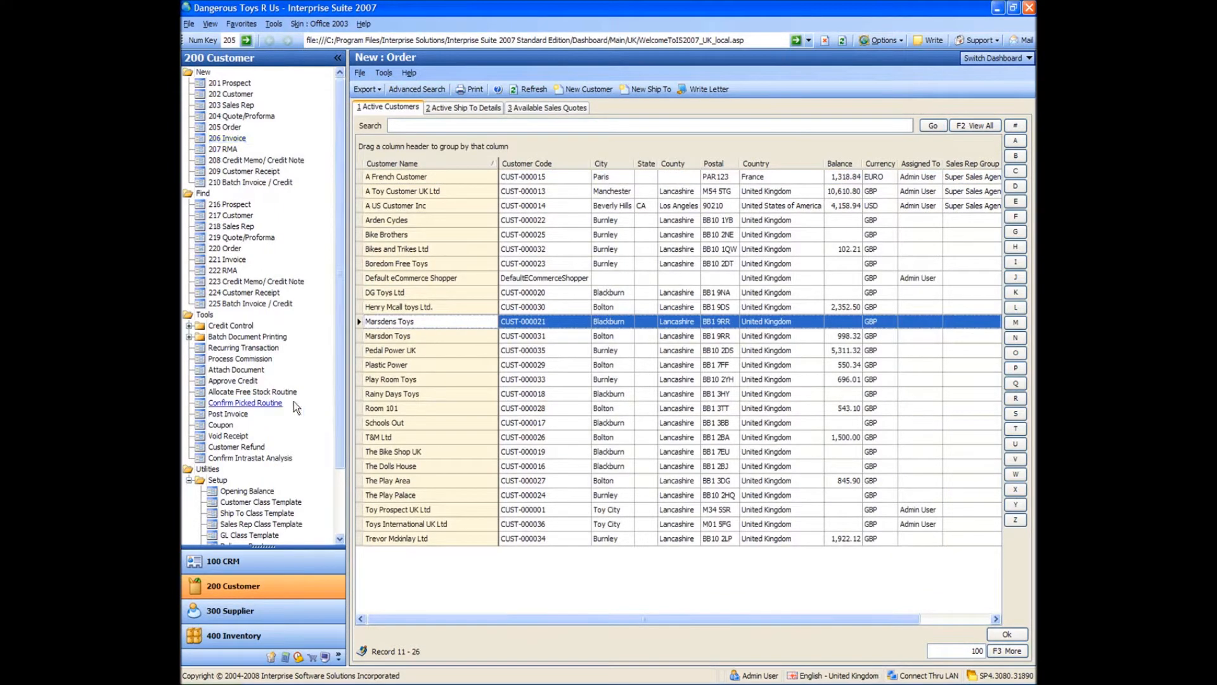
pyautogui.click(262, 395)
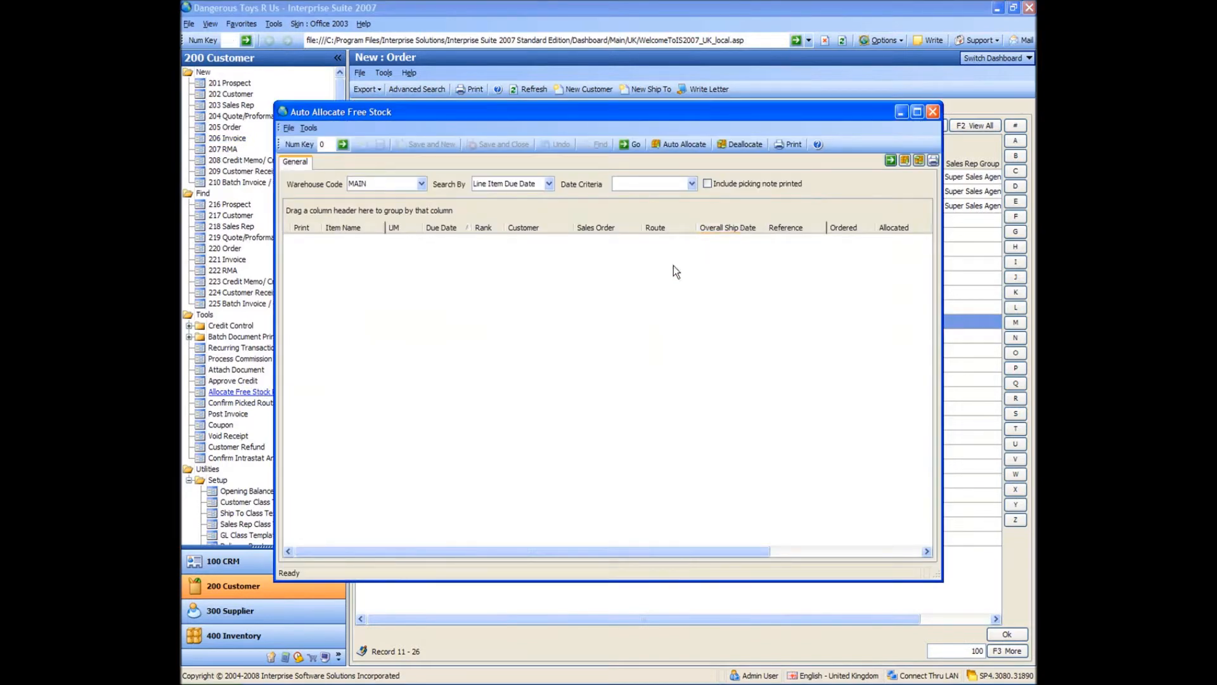
pyautogui.click(628, 144)
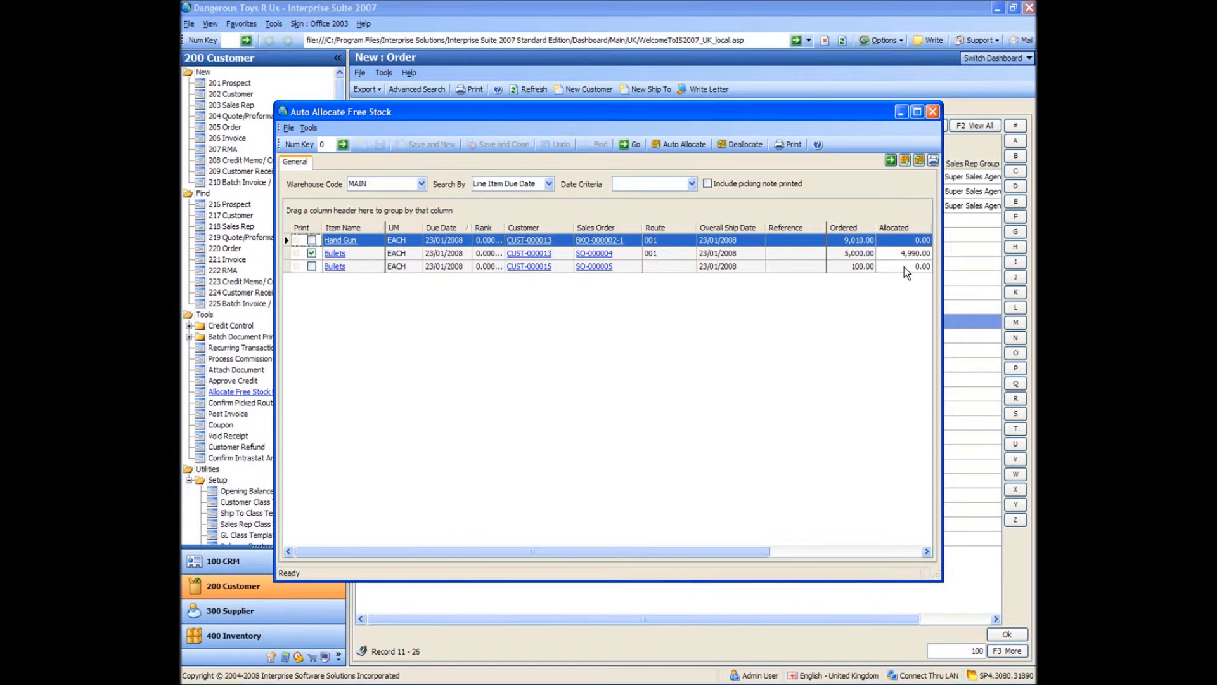
pyautogui.click(854, 254)
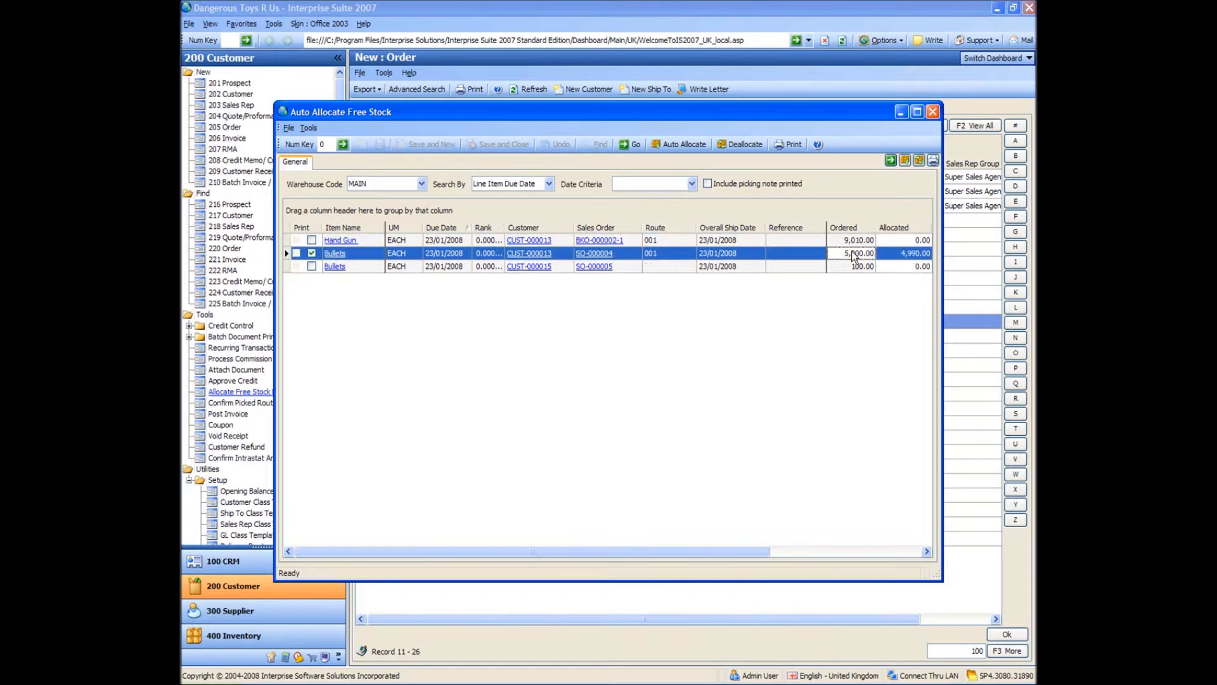
# Deallocate the stock and auto allocate it again with A French Customer's Bullets line moved above A Toy Customer UK Ltd's line.
pyautogui.click(605, 270)
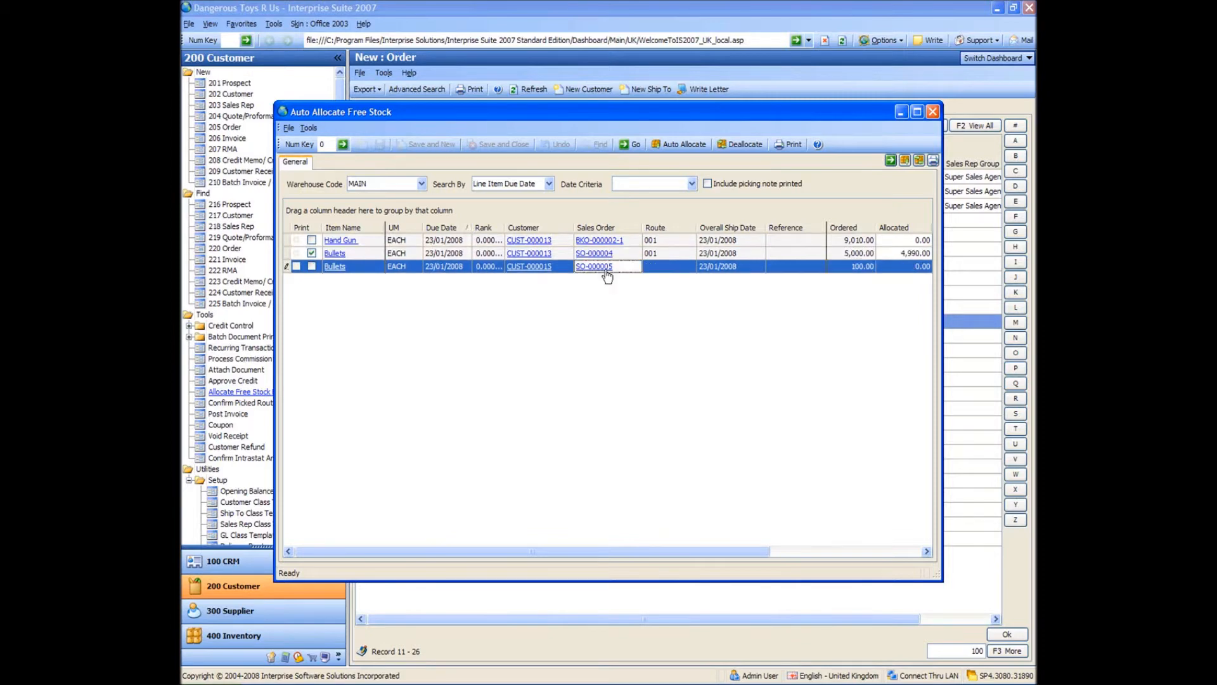
pyautogui.click(919, 165)
pyautogui.moveTo(624, 271); pyautogui.dragTo(624, 257)
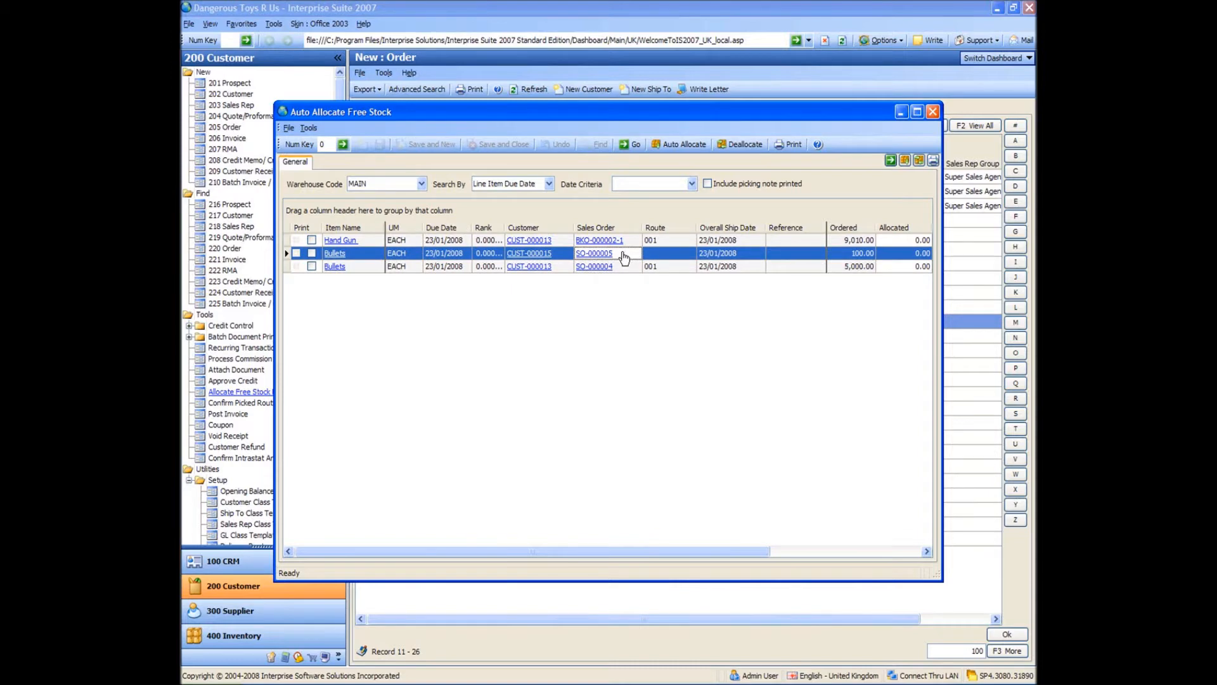
pyautogui.click(902, 161)
pyautogui.click(905, 253)
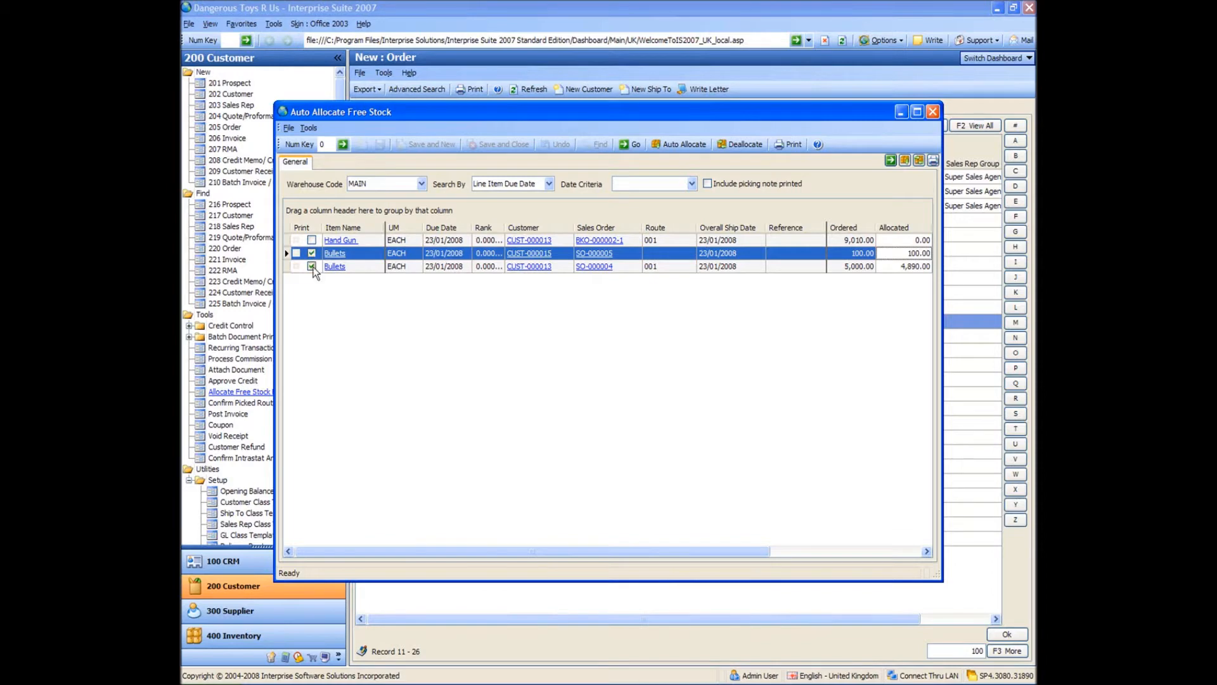
# Output the Order Picking Ticket for the allocated Bullets orders to print preview, review both tickets, and close the allocation routine.
pyautogui.click(933, 161)
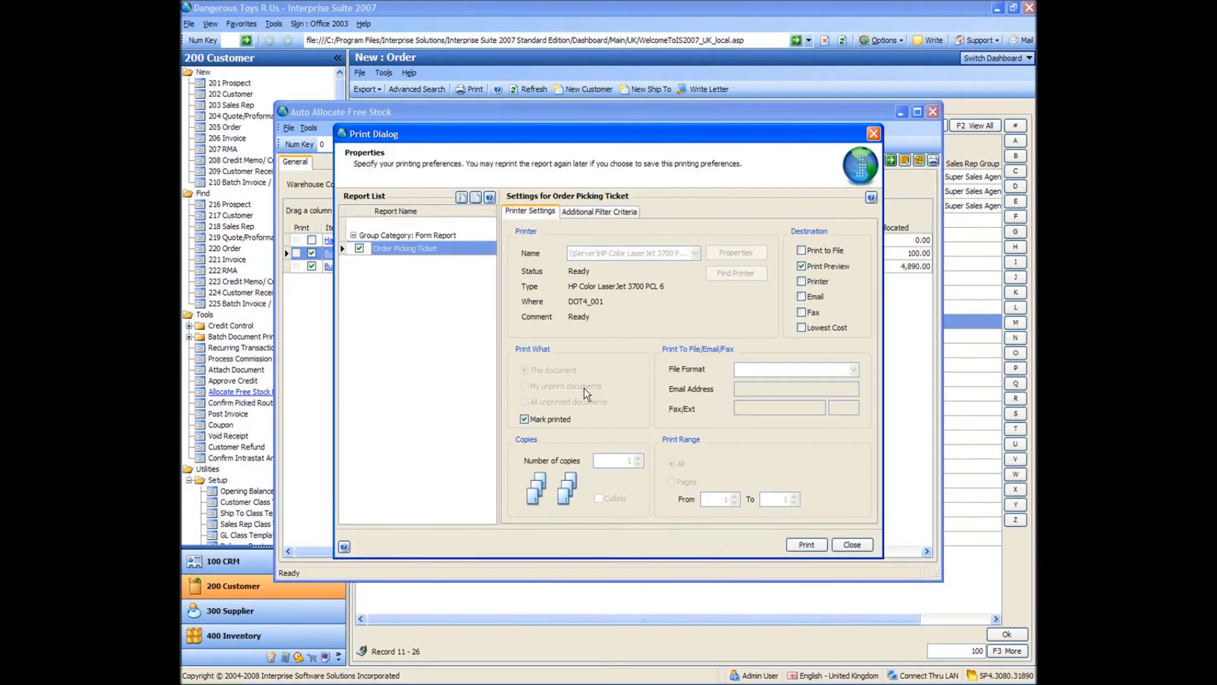
pyautogui.click(813, 545)
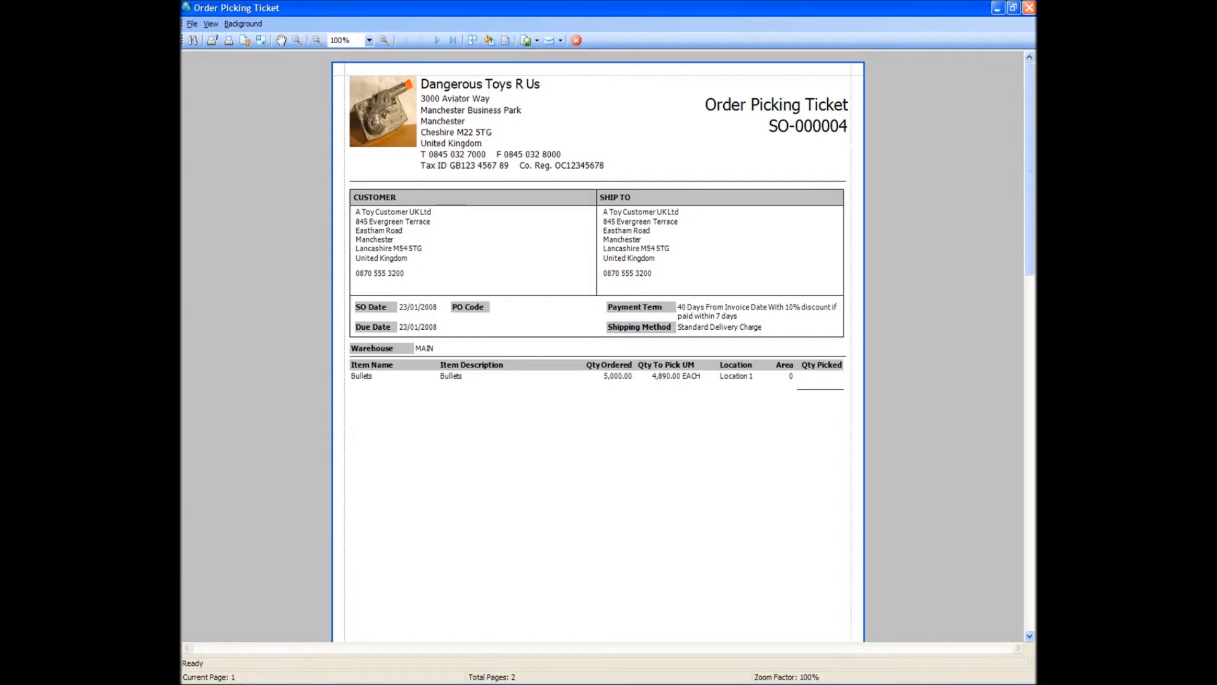
pyautogui.click(1029, 8)
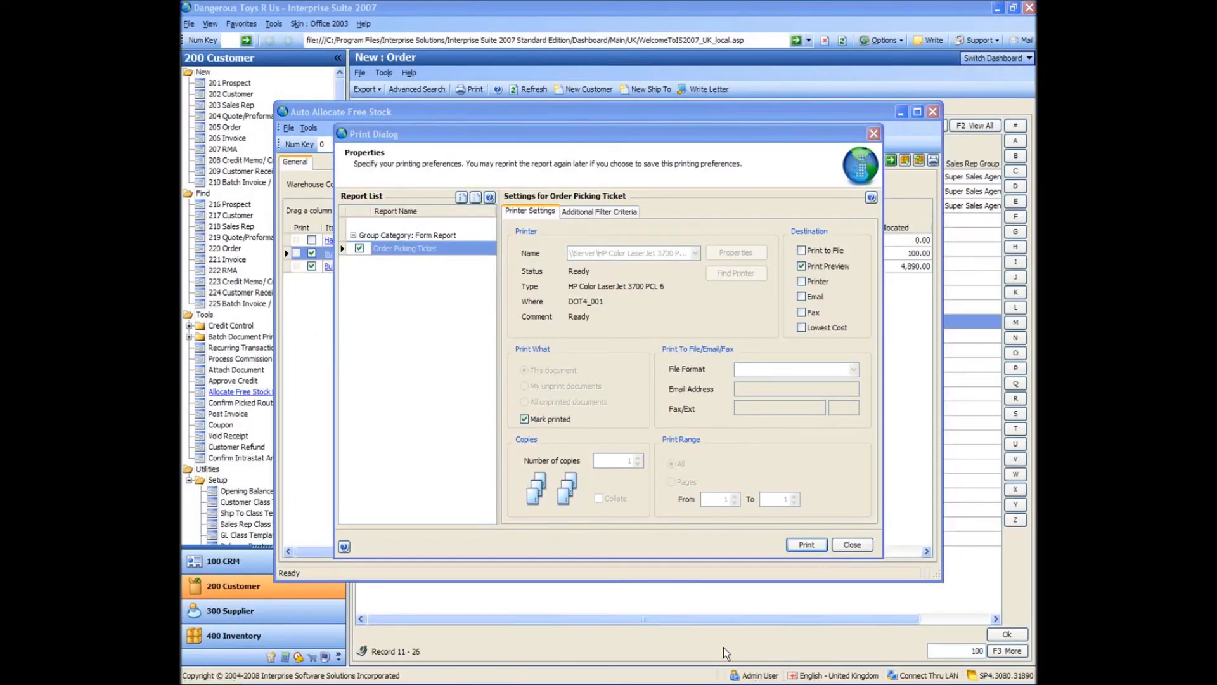
pyautogui.click(809, 544)
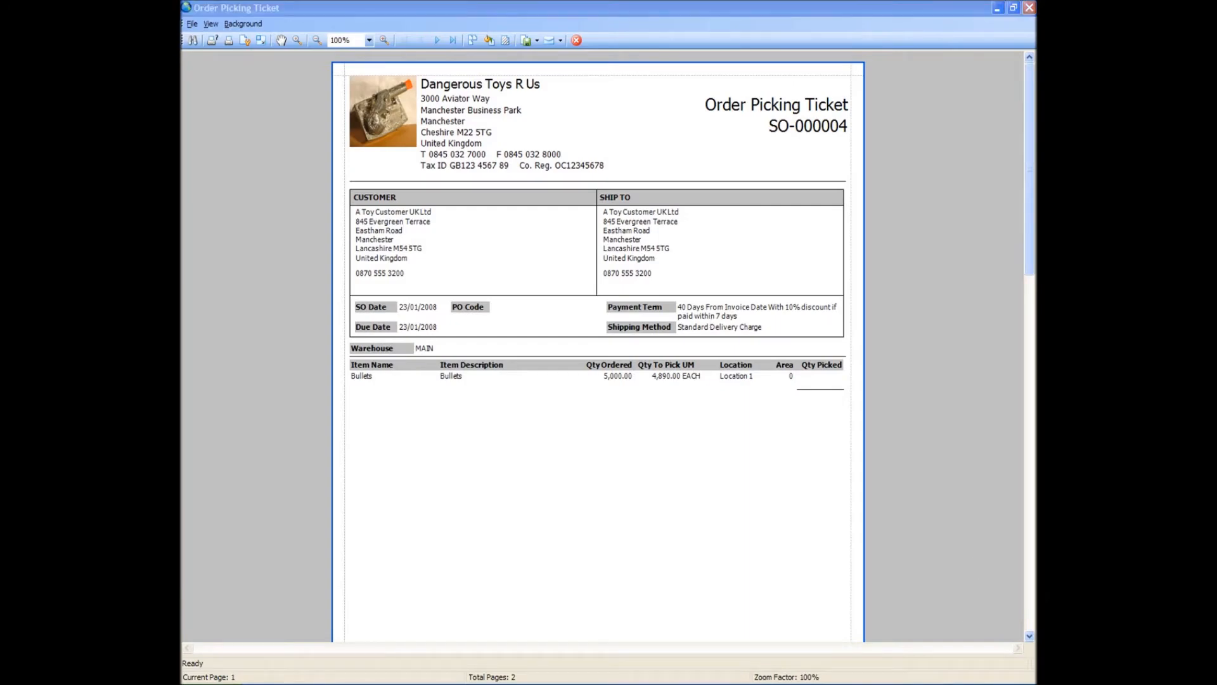
pyautogui.scroll(-10, 805, 353)
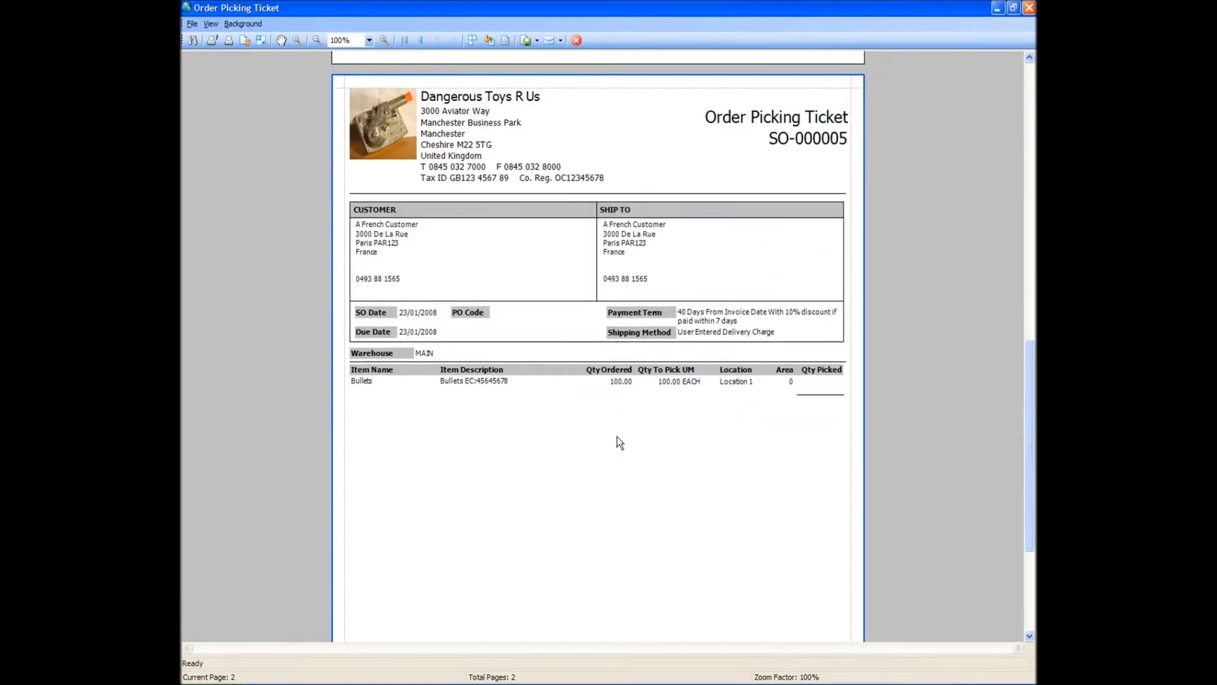
pyautogui.click(1030, 9)
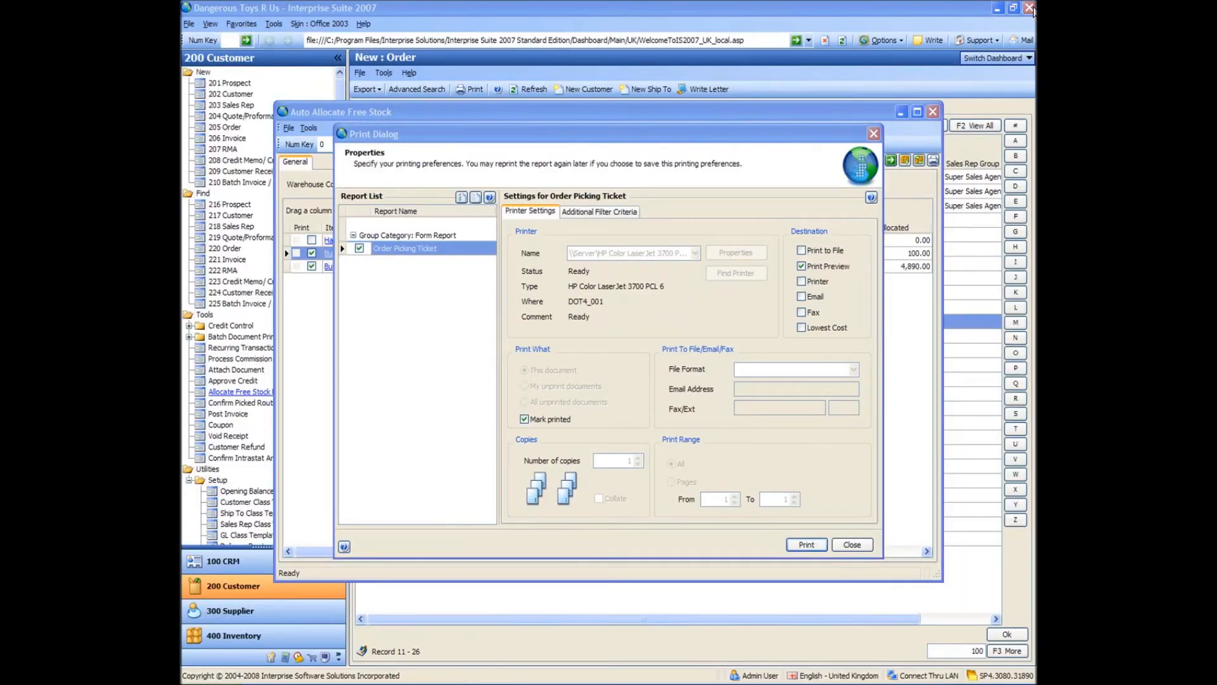
pyautogui.click(874, 135)
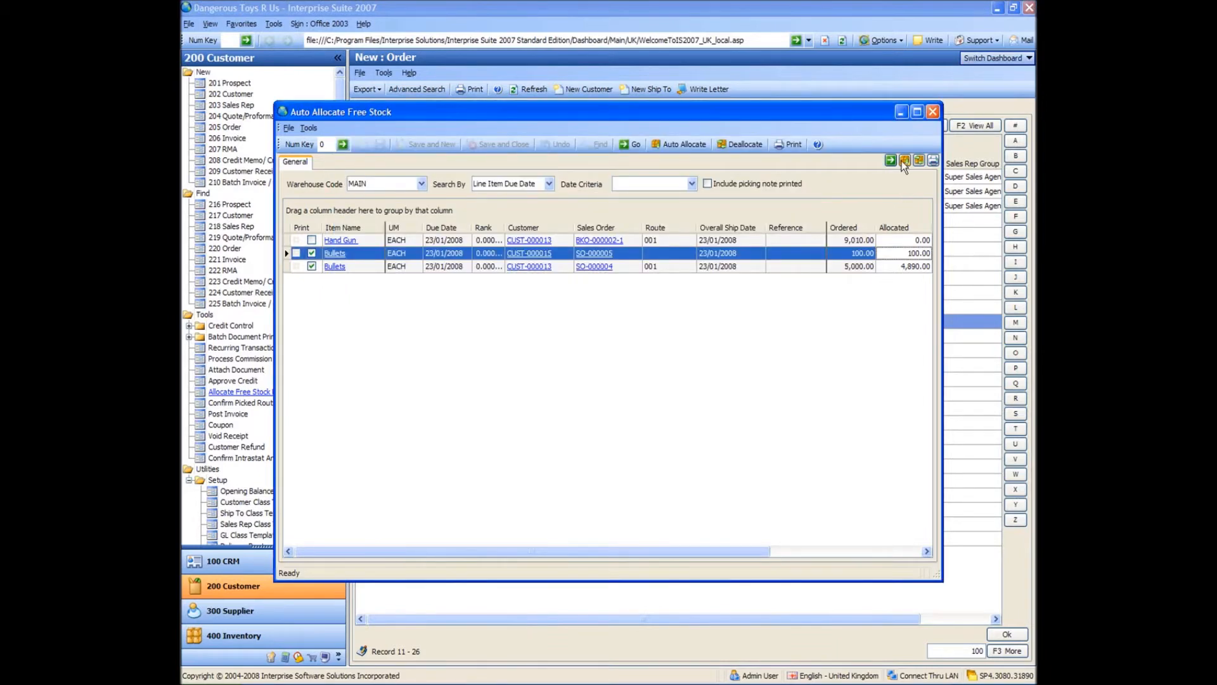
pyautogui.click(930, 115)
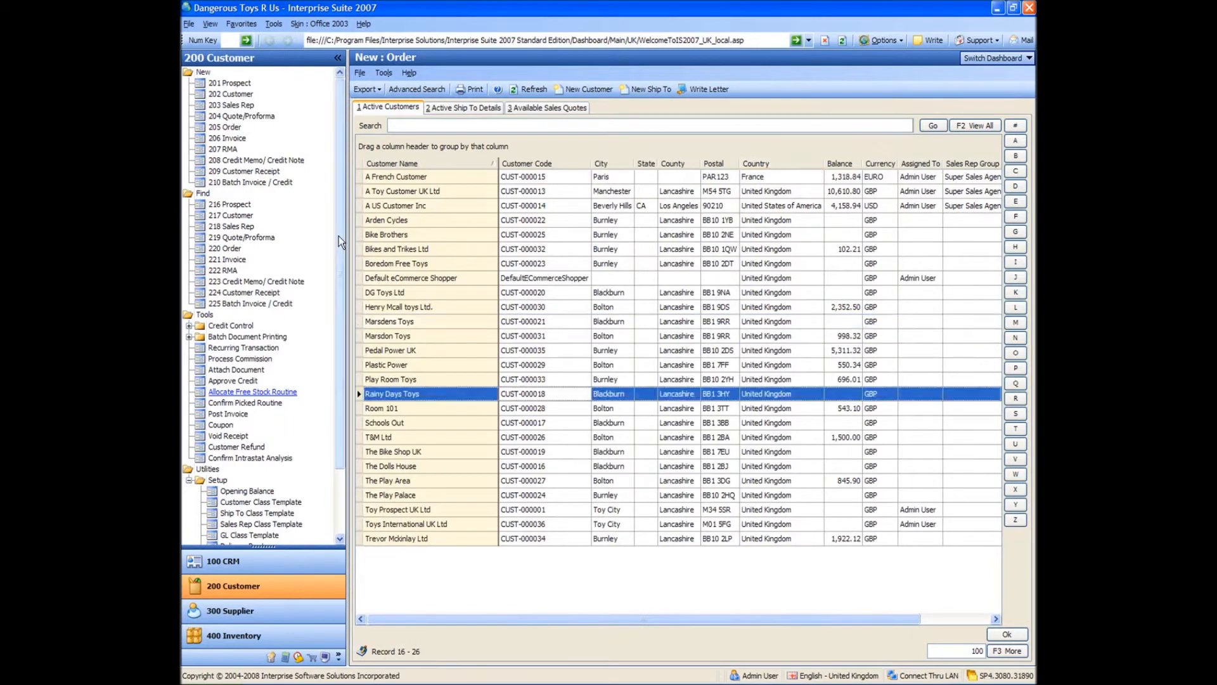
# Open A French Customer's quote from the open sales quotes.
pyautogui.click(471, 246)
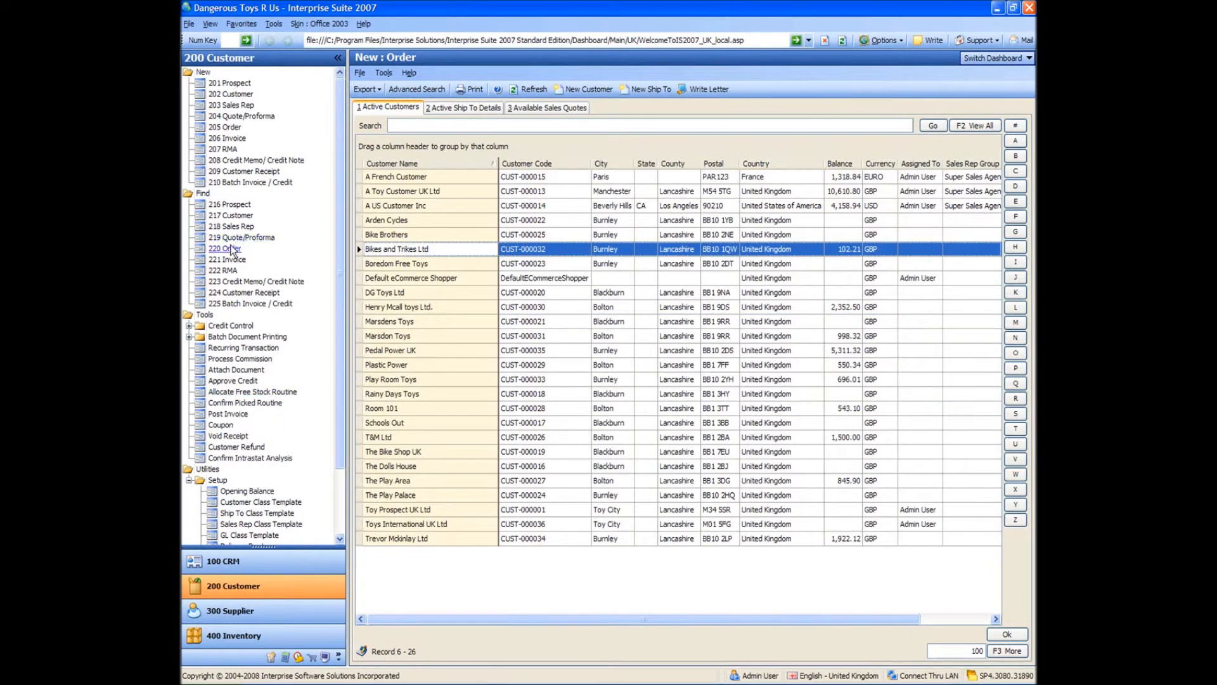
pyautogui.click(232, 238)
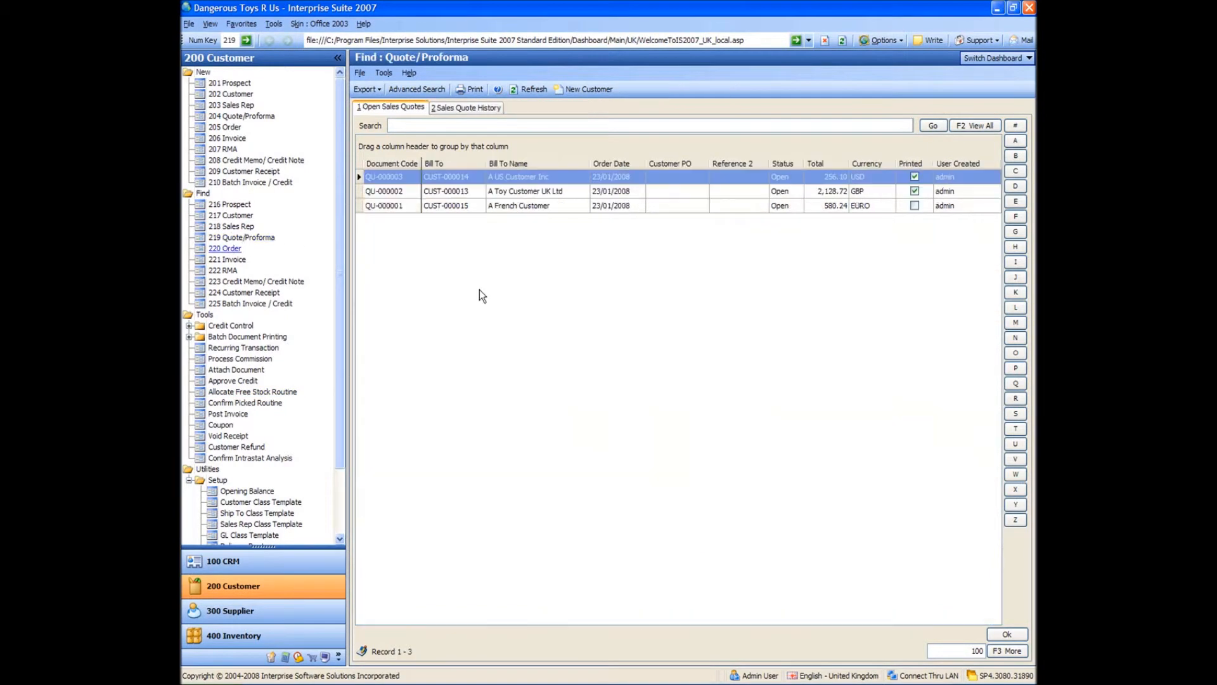
pyautogui.doubleClick(393, 206)
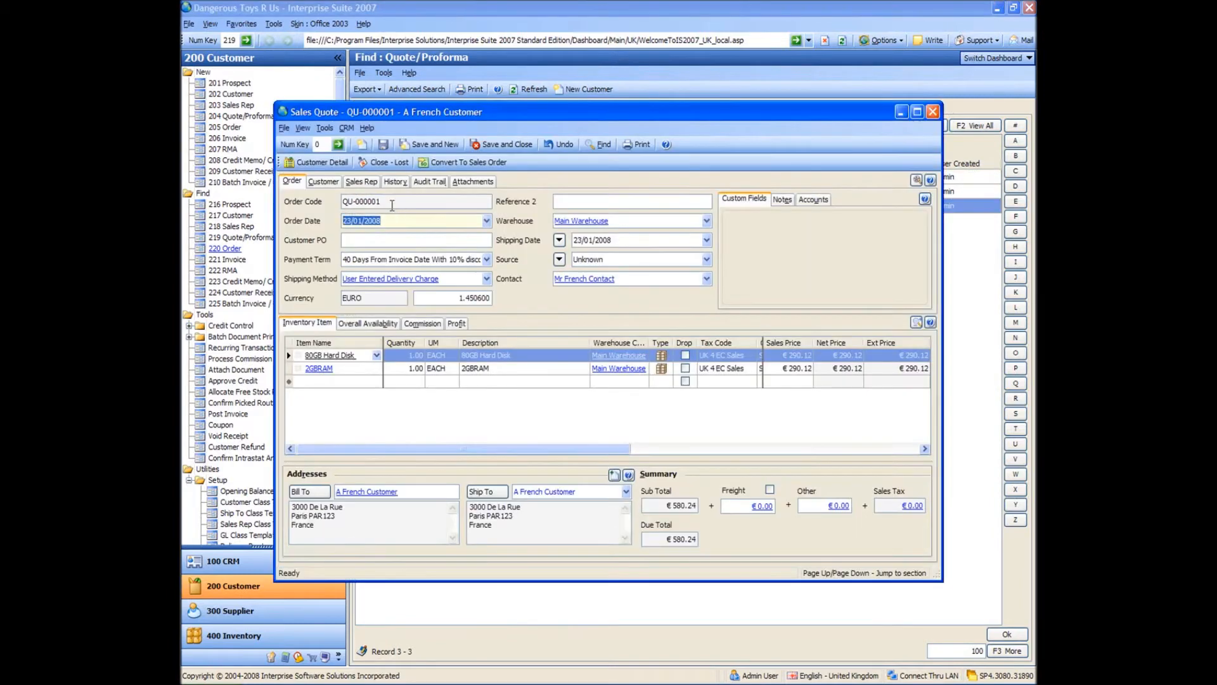
# Convert A French Customer's sales quote for the 80GB Hard Disk and 2GBRAM to a sales order.
pyautogui.click(454, 167)
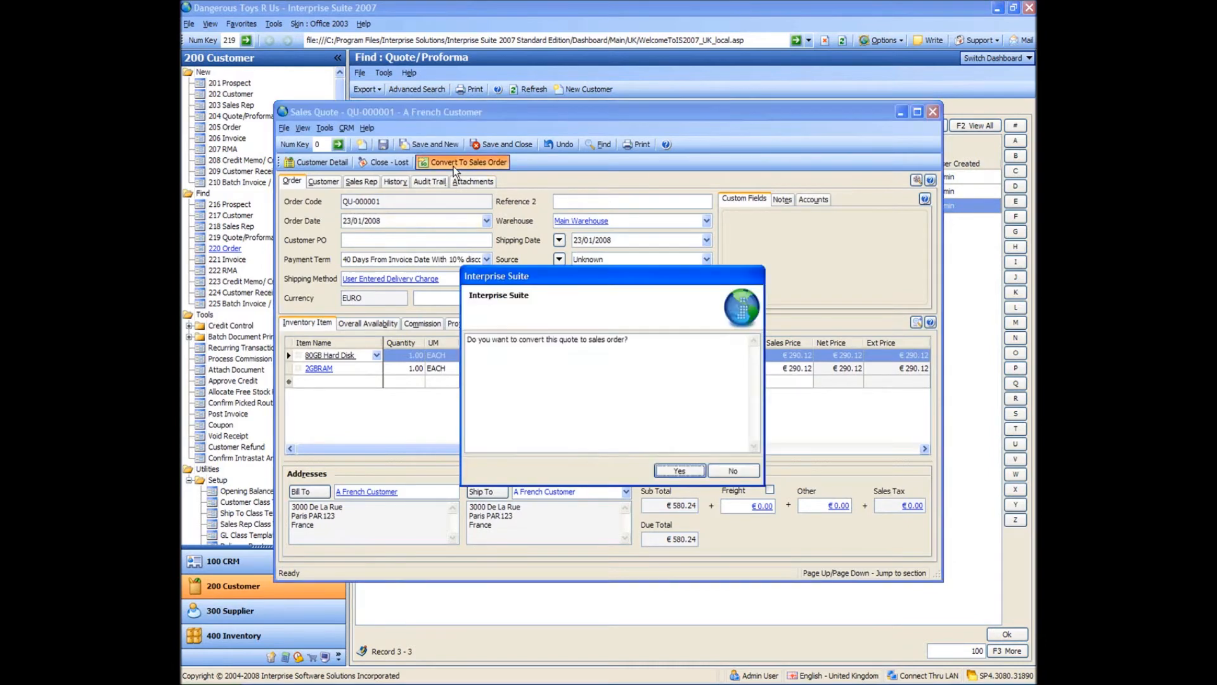
pyautogui.click(688, 472)
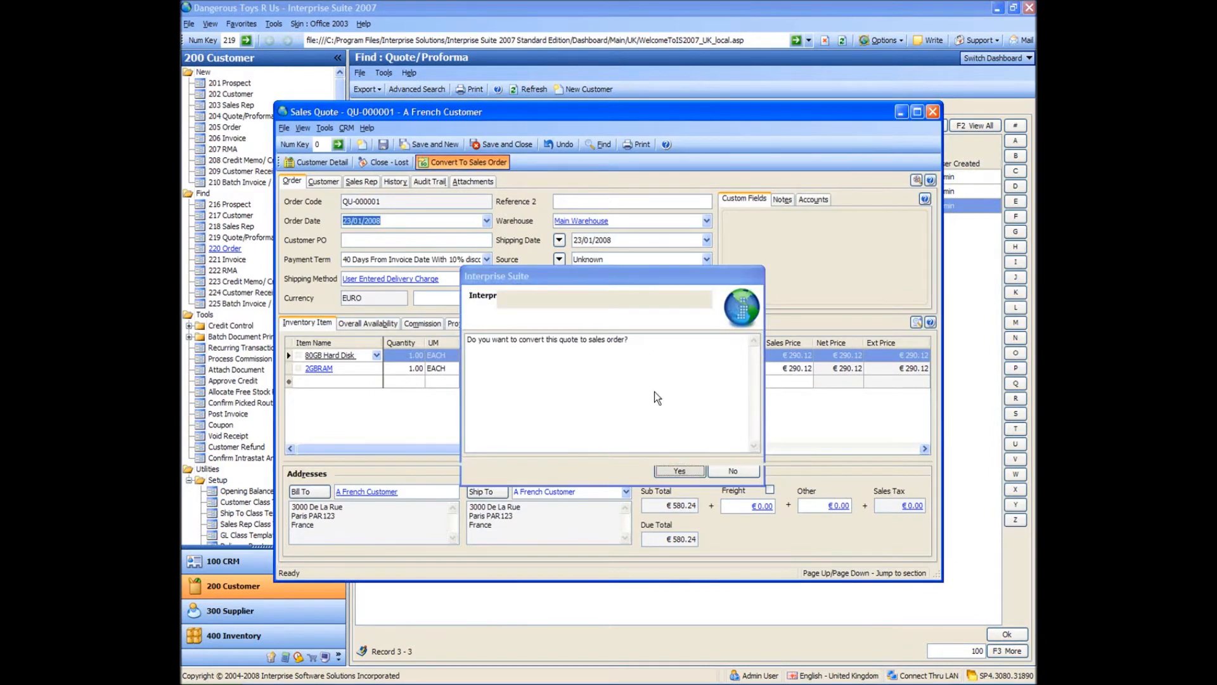
pyautogui.click(679, 471)
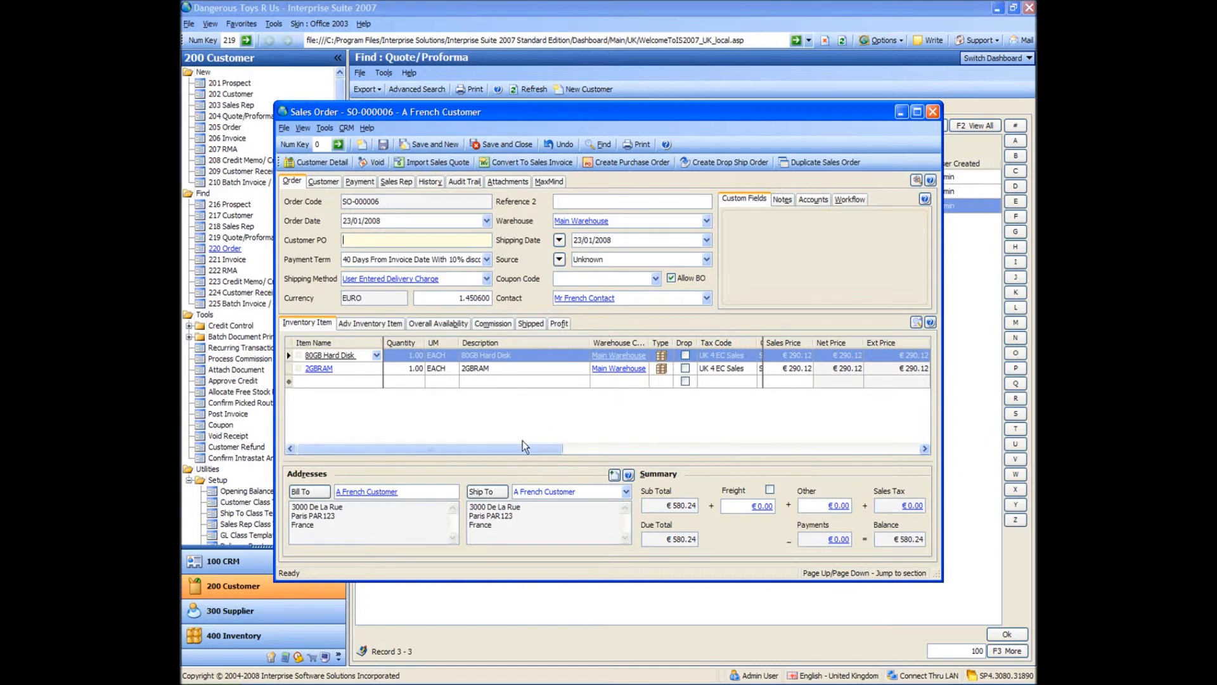
# Check the source document code on the converted order's lines, and save and close the order and its quote.
pyautogui.moveTo(523, 448); pyautogui.dragTo(793, 432)
pyautogui.click(688, 371)
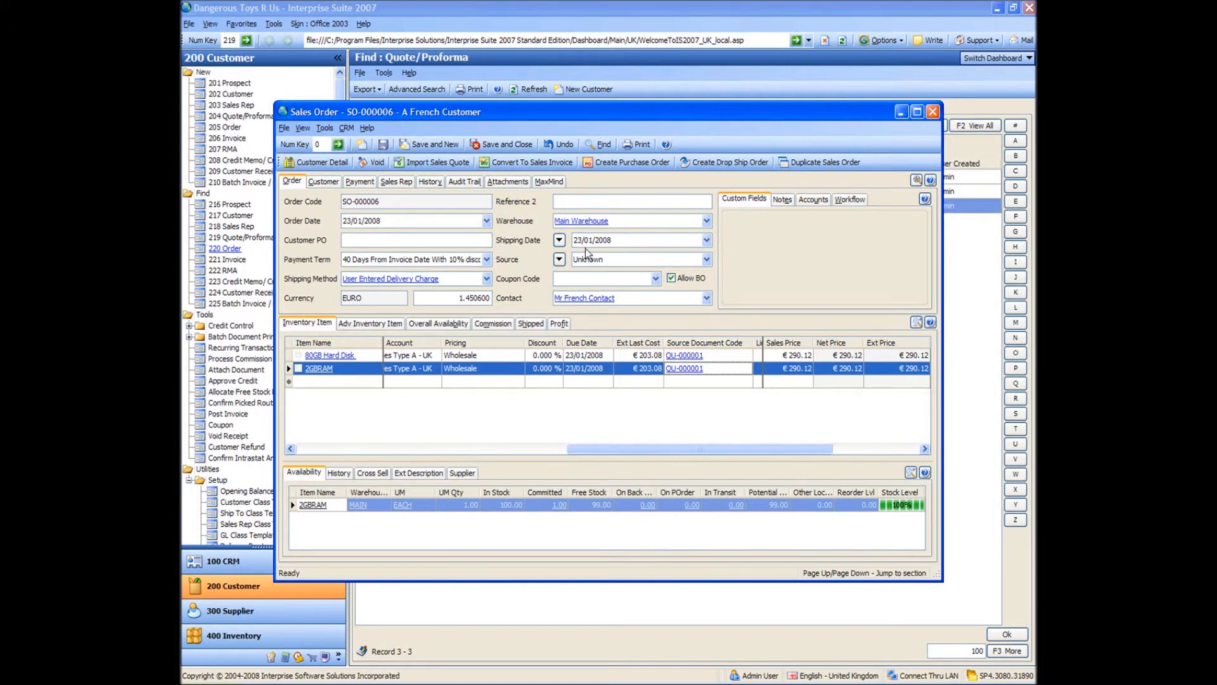
pyautogui.click(512, 144)
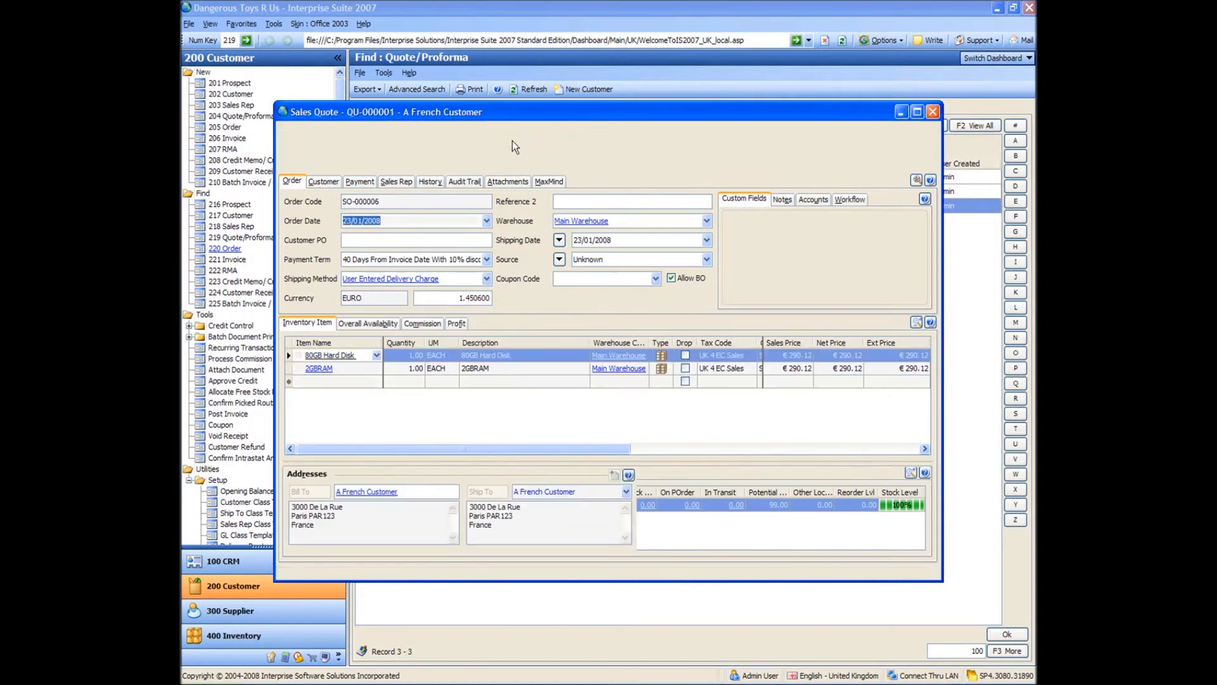
pyautogui.click(933, 112)
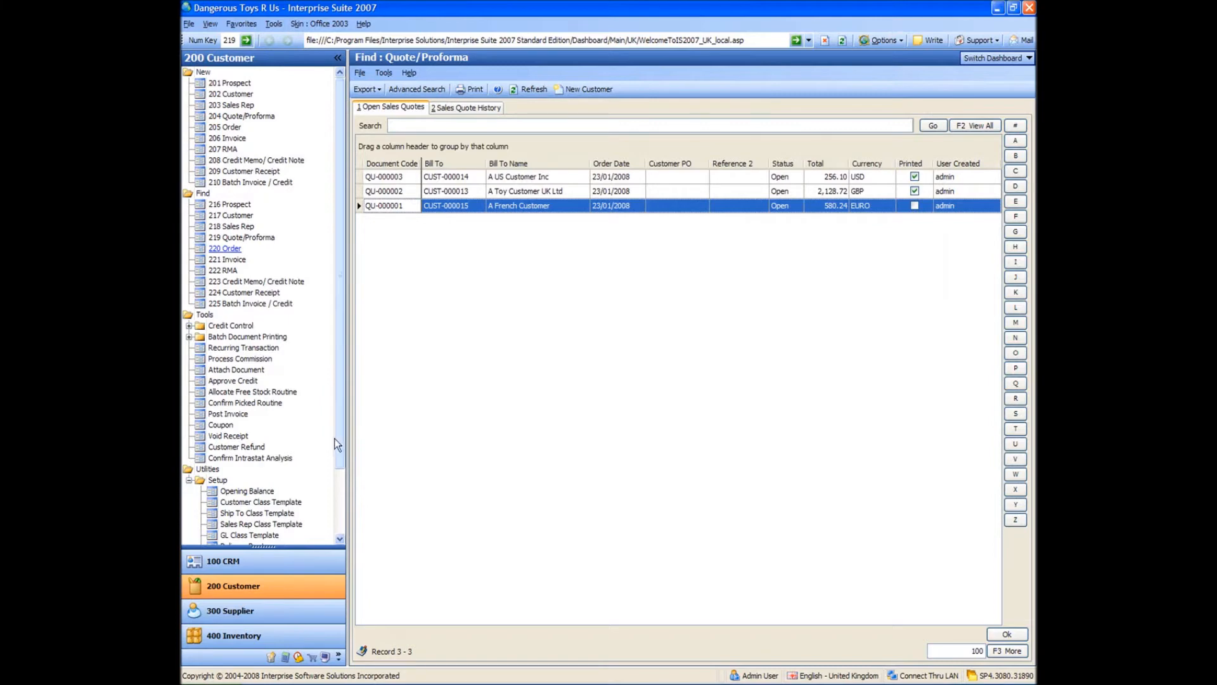
# Enable Ignore stock levels in the customer preference settings.
pyautogui.moveTo(337, 447); pyautogui.dragTo(332, 523)
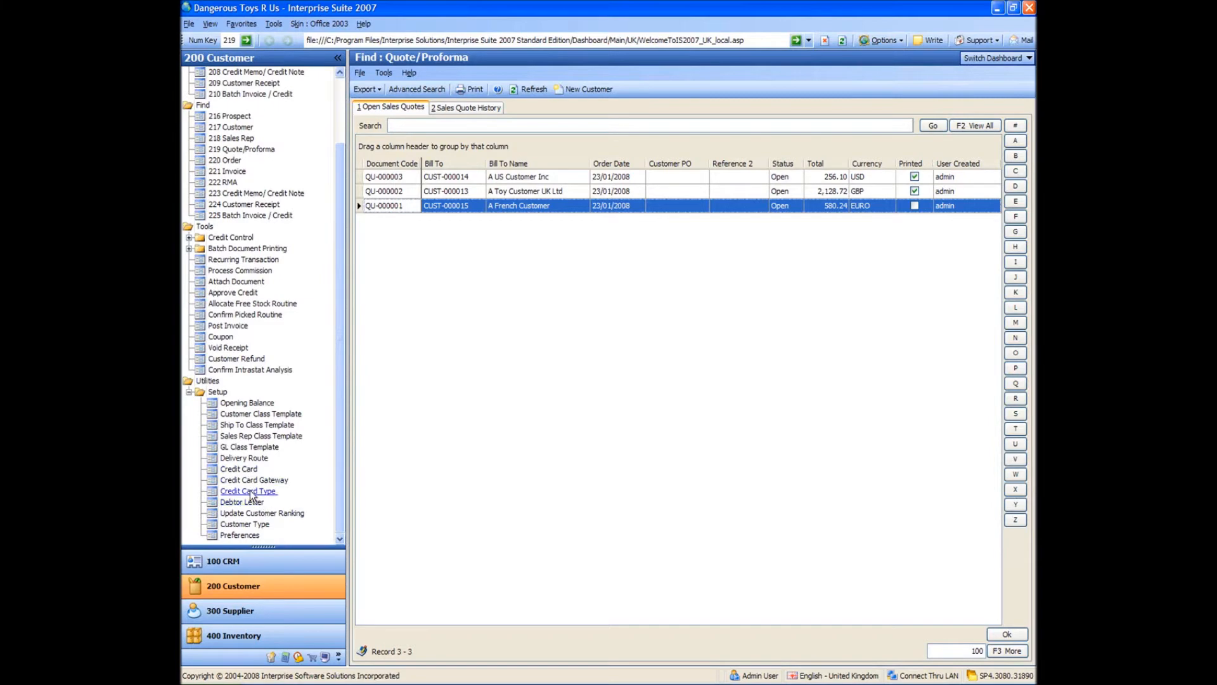
pyautogui.click(242, 536)
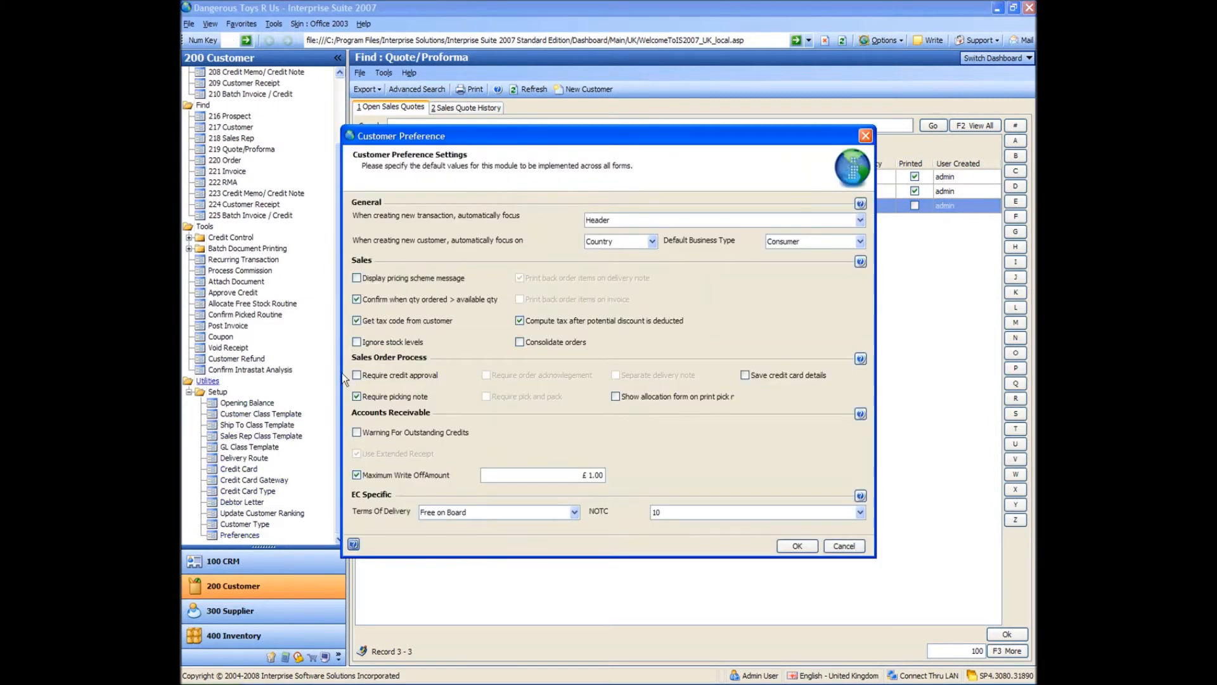
pyautogui.click(357, 341)
pyautogui.click(797, 546)
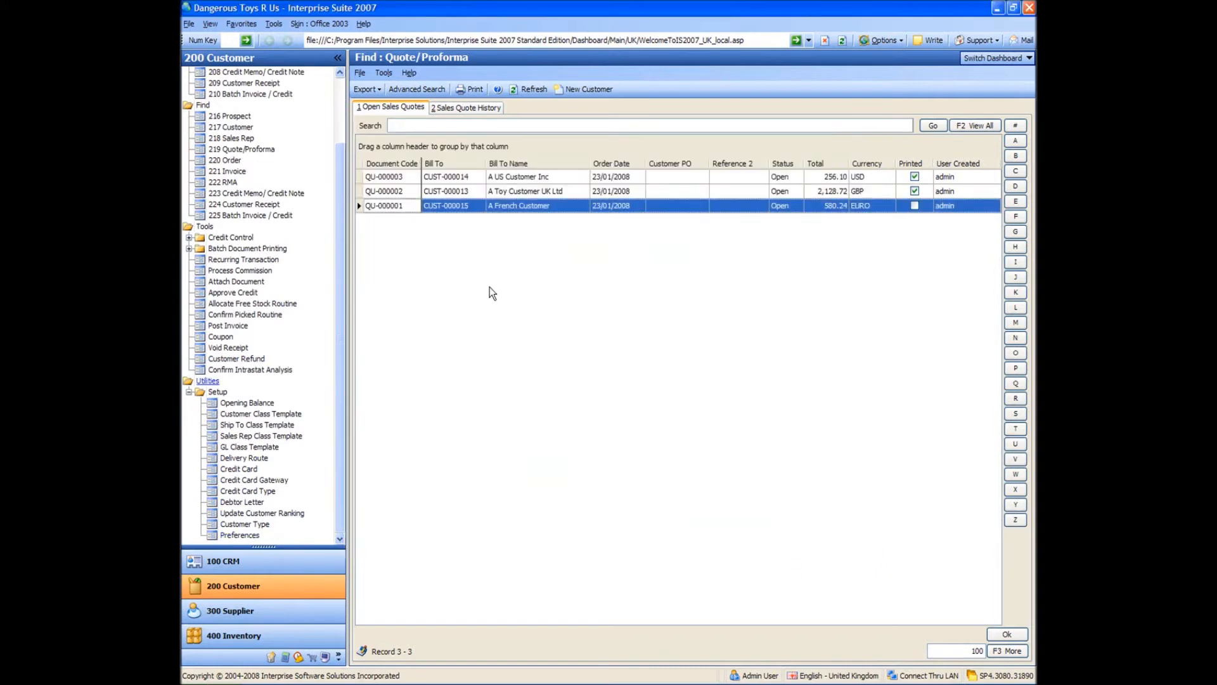
# Start a new sales order for A French Customer from the active customers.
pyautogui.scroll(3, 267, 191)
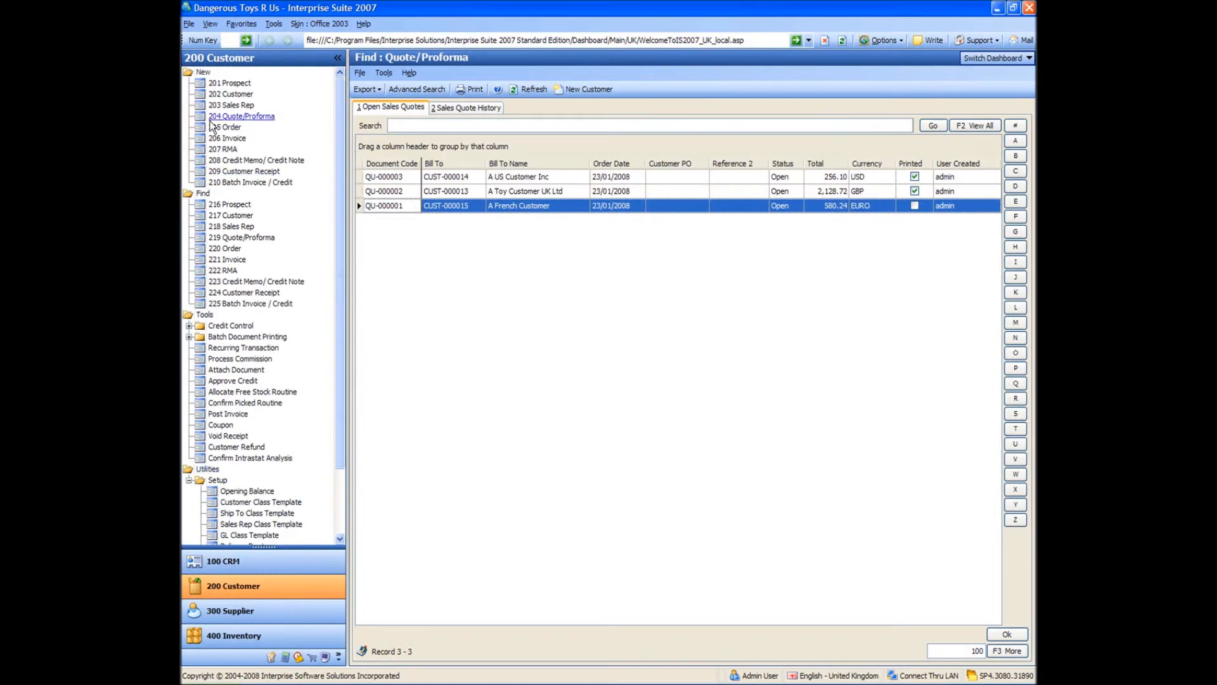
pyautogui.click(223, 127)
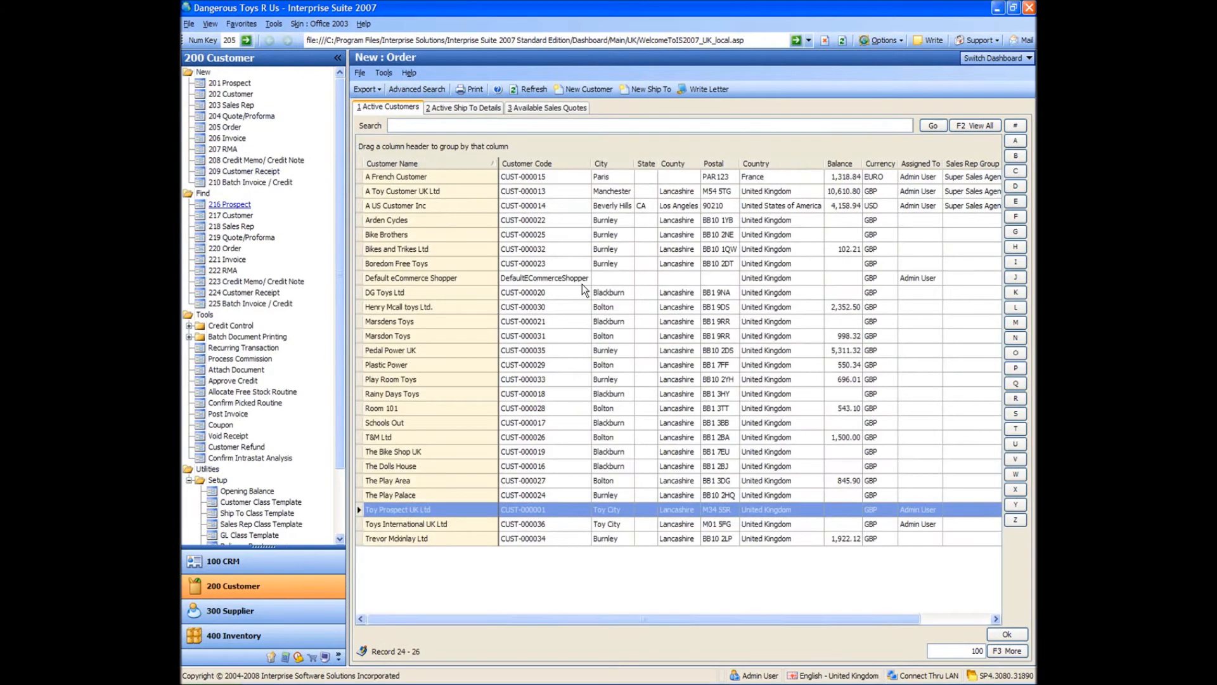
pyautogui.click(402, 177)
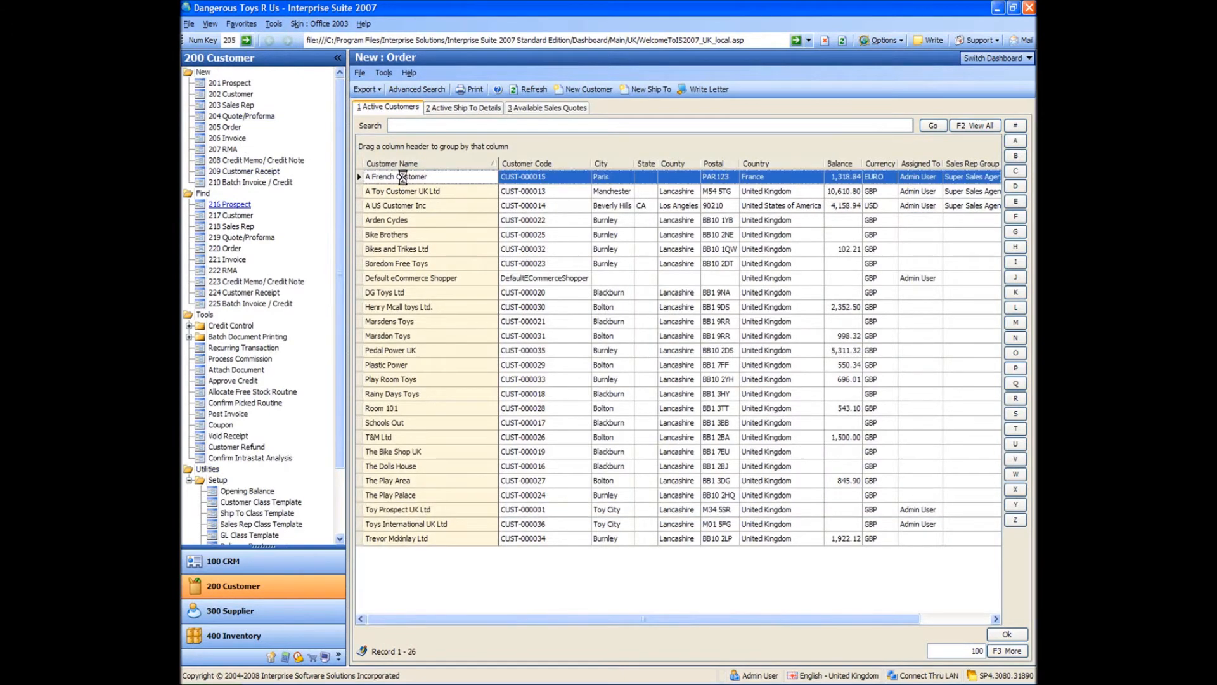
pyautogui.doubleClick(402, 177)
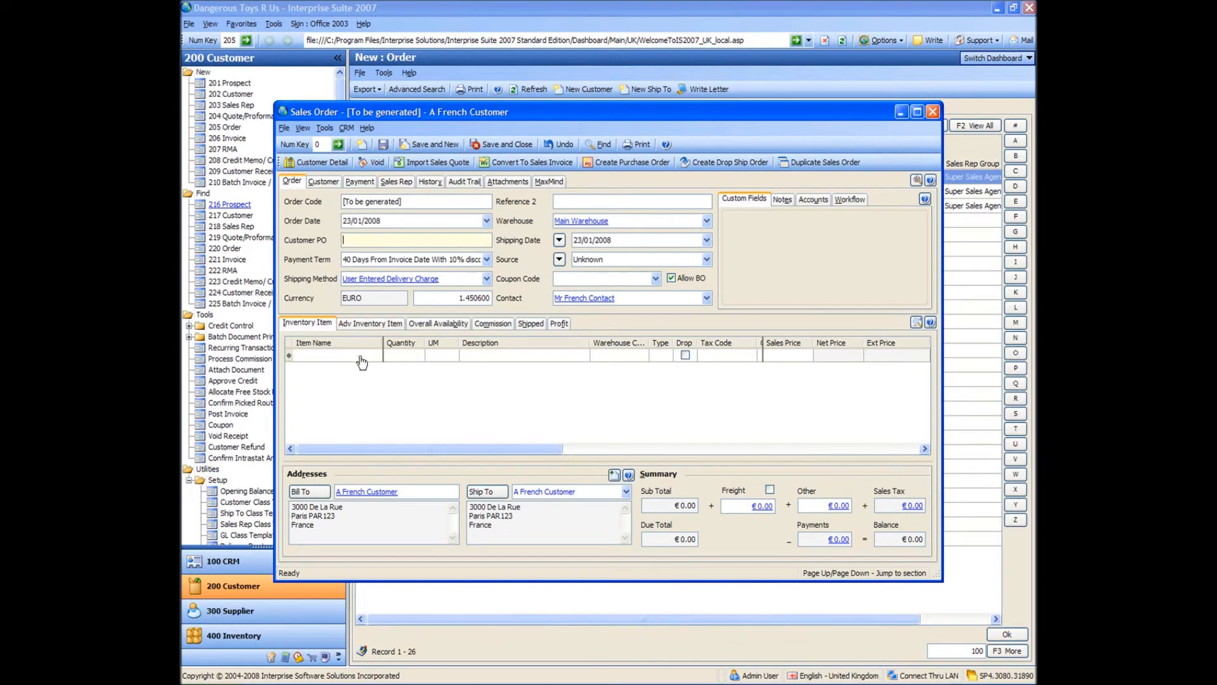
# Add a Bullets line to the order with Case as its unit of measure.
pyautogui.click(362, 356)
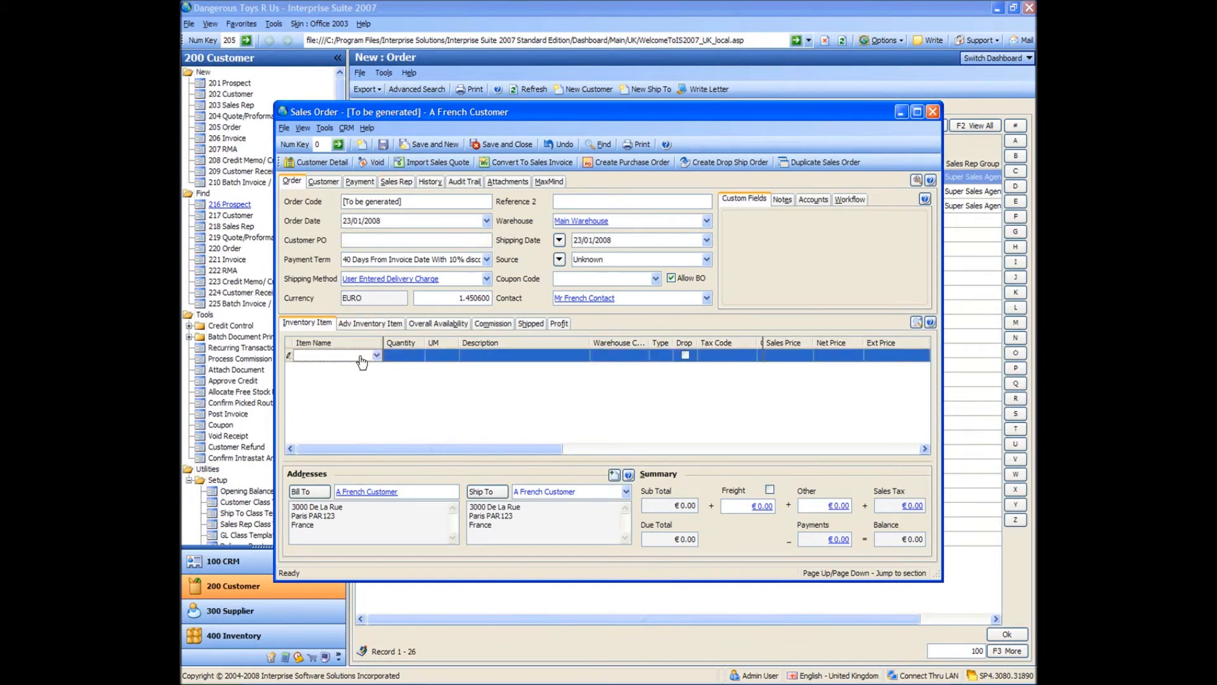
pyautogui.write('bullet')
pyautogui.press('Tab')
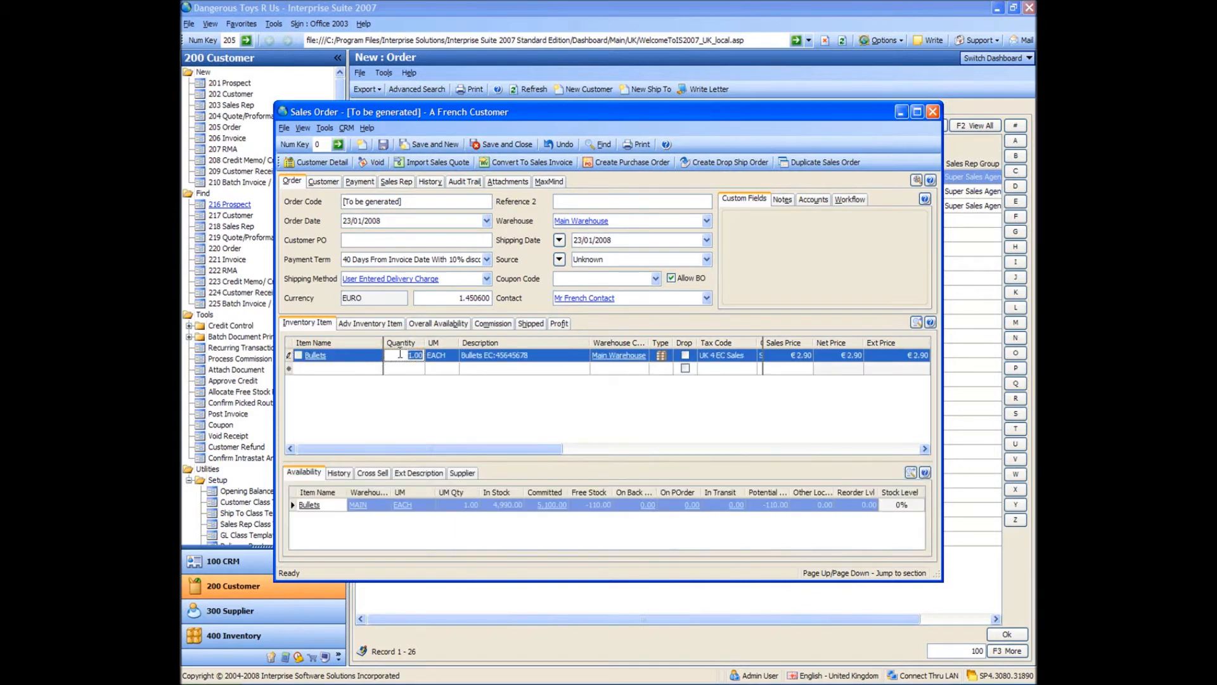
pyautogui.click(438, 359)
pyautogui.click(452, 357)
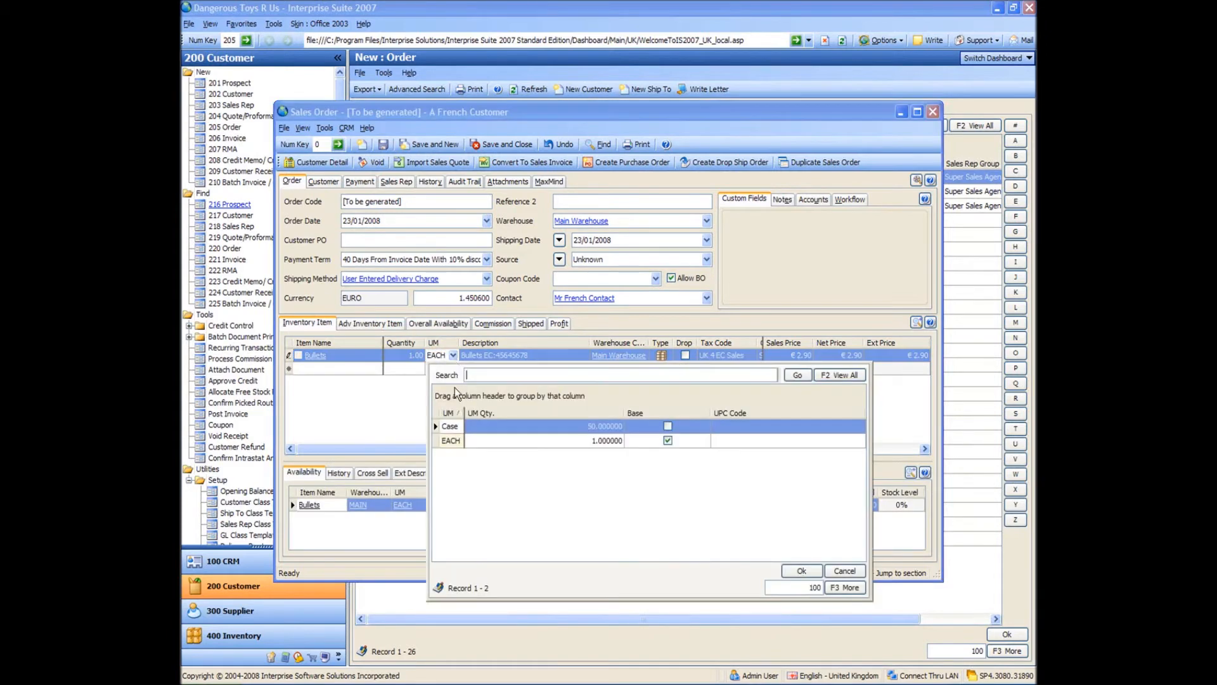
pyautogui.doubleClick(474, 425)
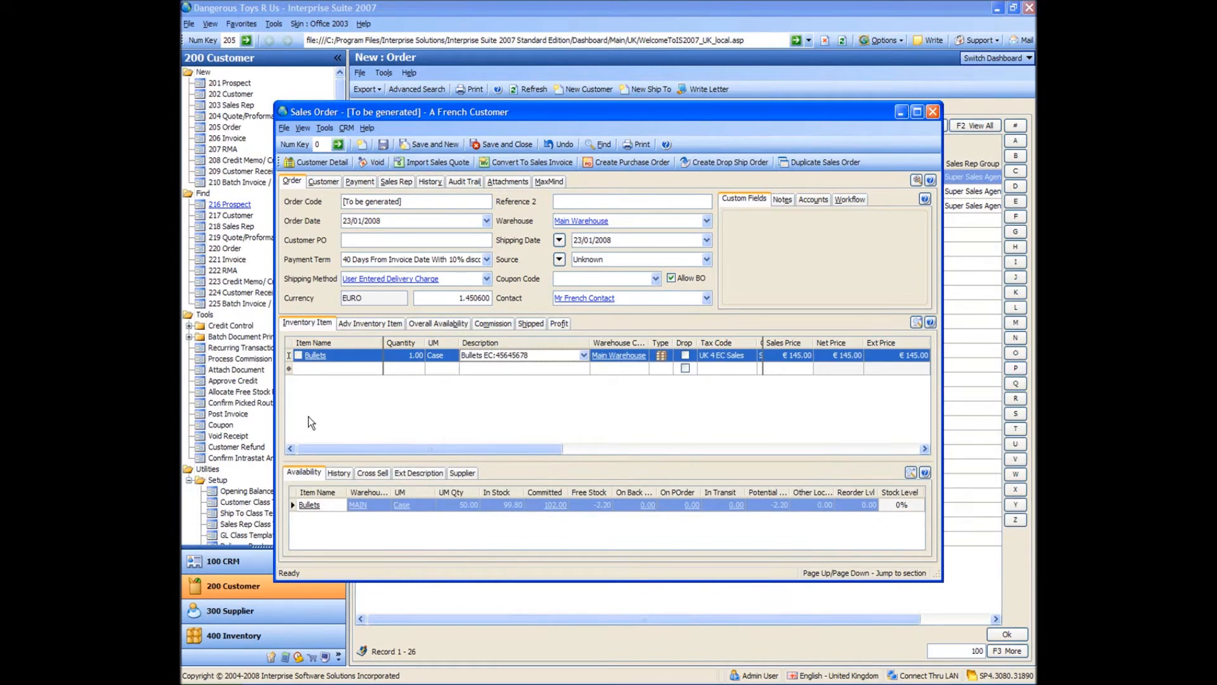
# Add a Hand Gun line to the order, review the Bullets availability, and save and close the order.
pyautogui.click(339, 370)
pyautogui.write('hand gun')
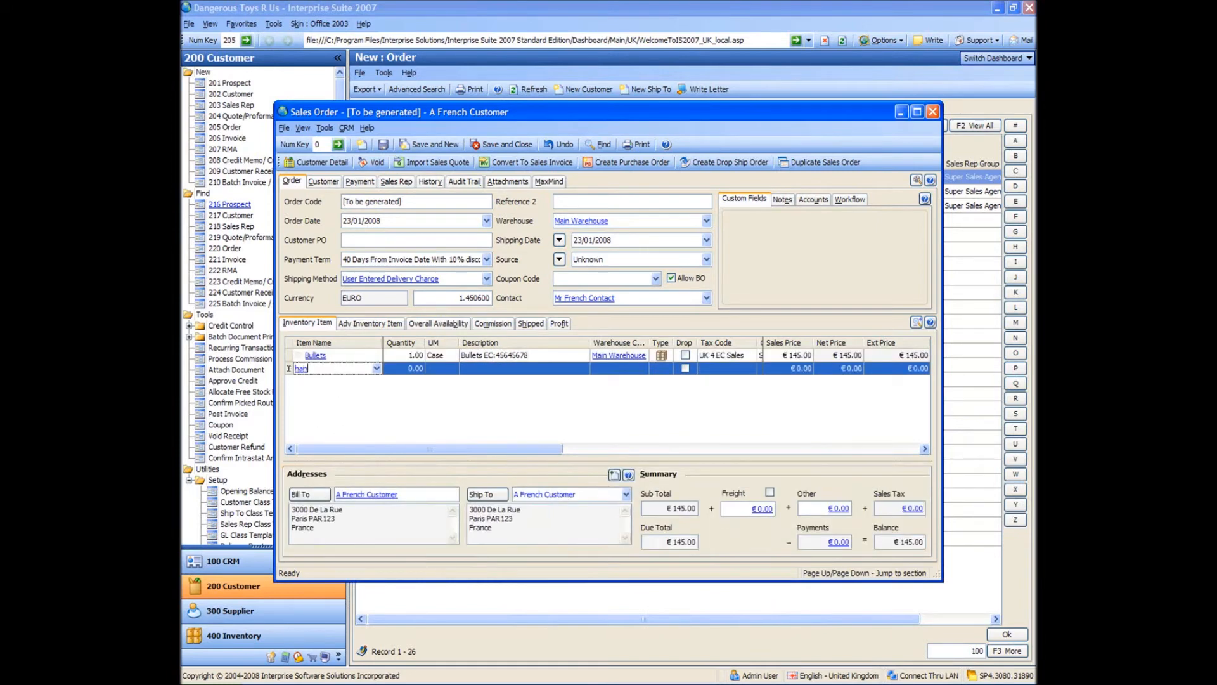
pyautogui.press('Tab')
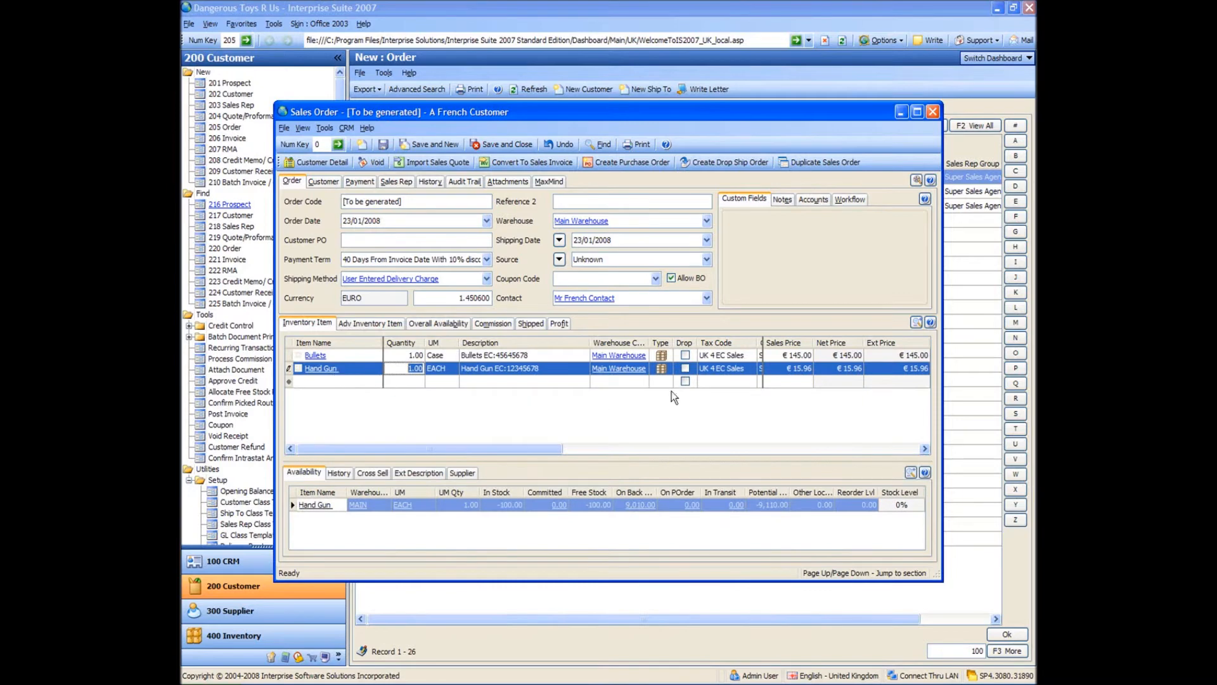
pyautogui.click(660, 417)
pyautogui.click(318, 357)
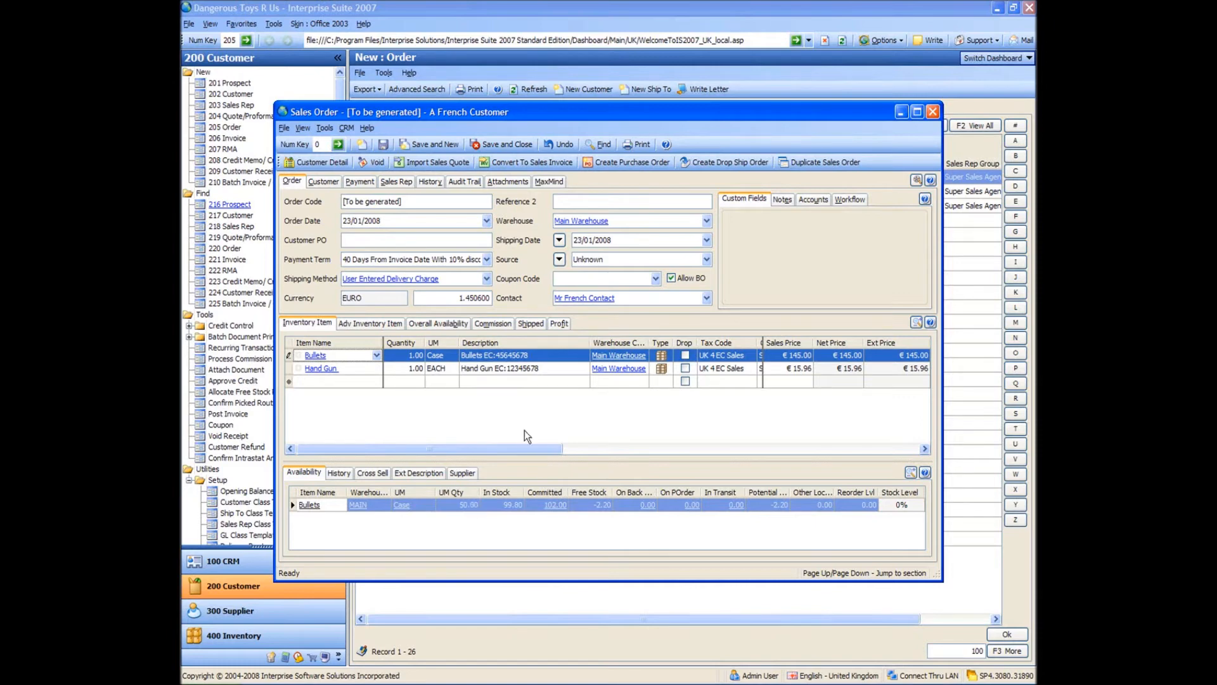
pyautogui.click(509, 150)
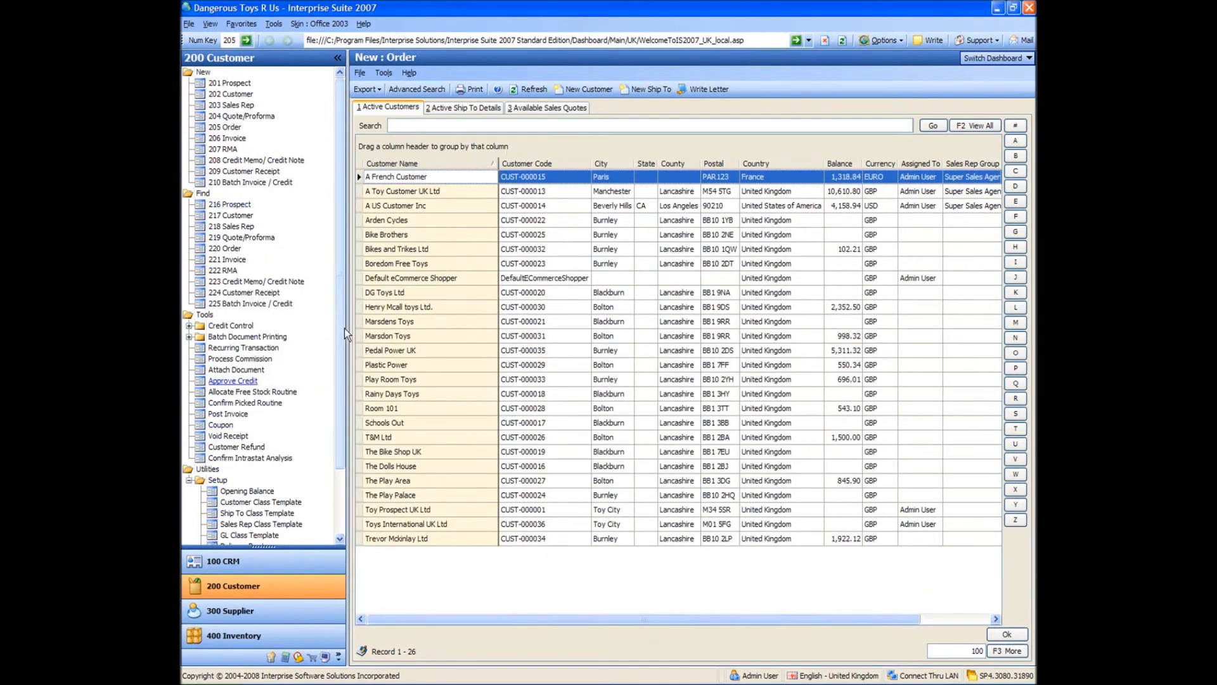
# Select A French Customer's two orders among the unprinted picking notes and send them for batch printing.
pyautogui.moveTo(340, 324); pyautogui.dragTo(342, 421)
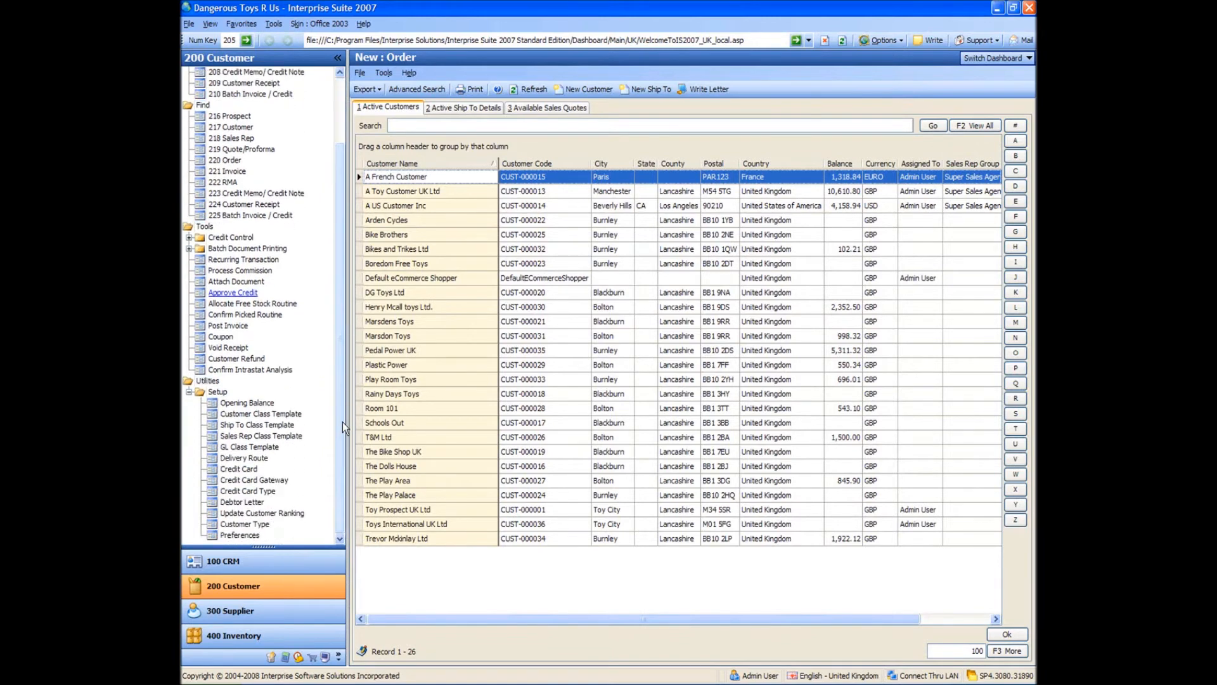
pyautogui.click(189, 249)
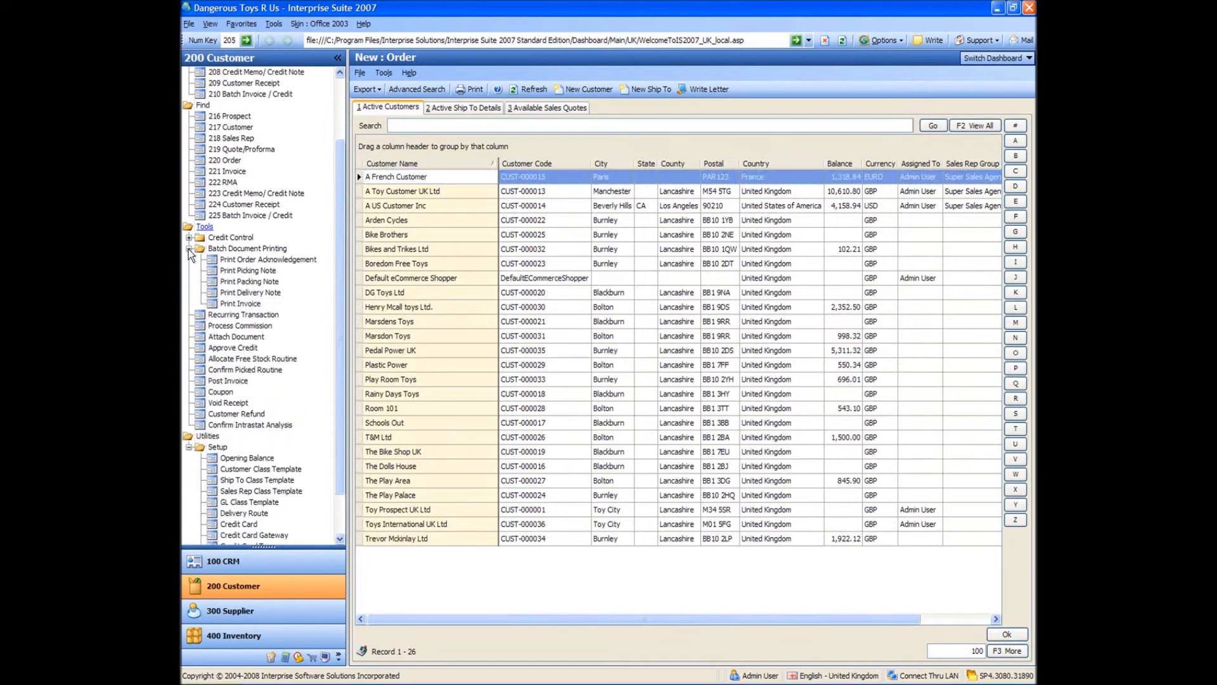
pyautogui.click(250, 270)
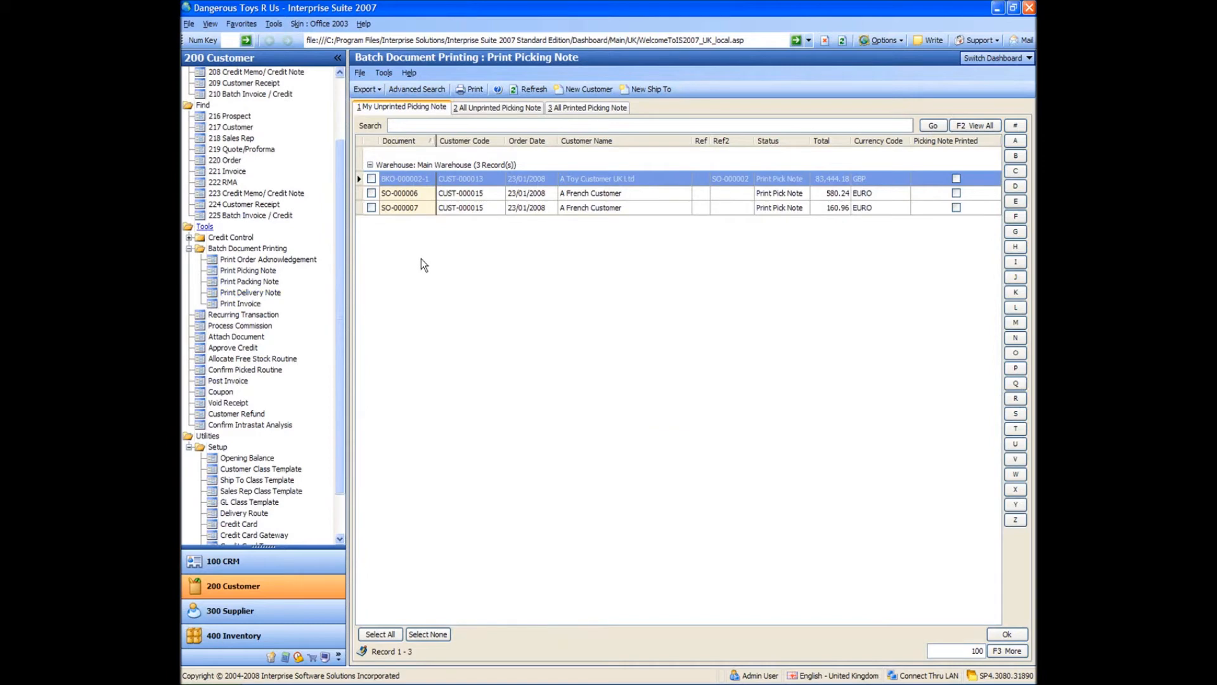
pyautogui.click(668, 245)
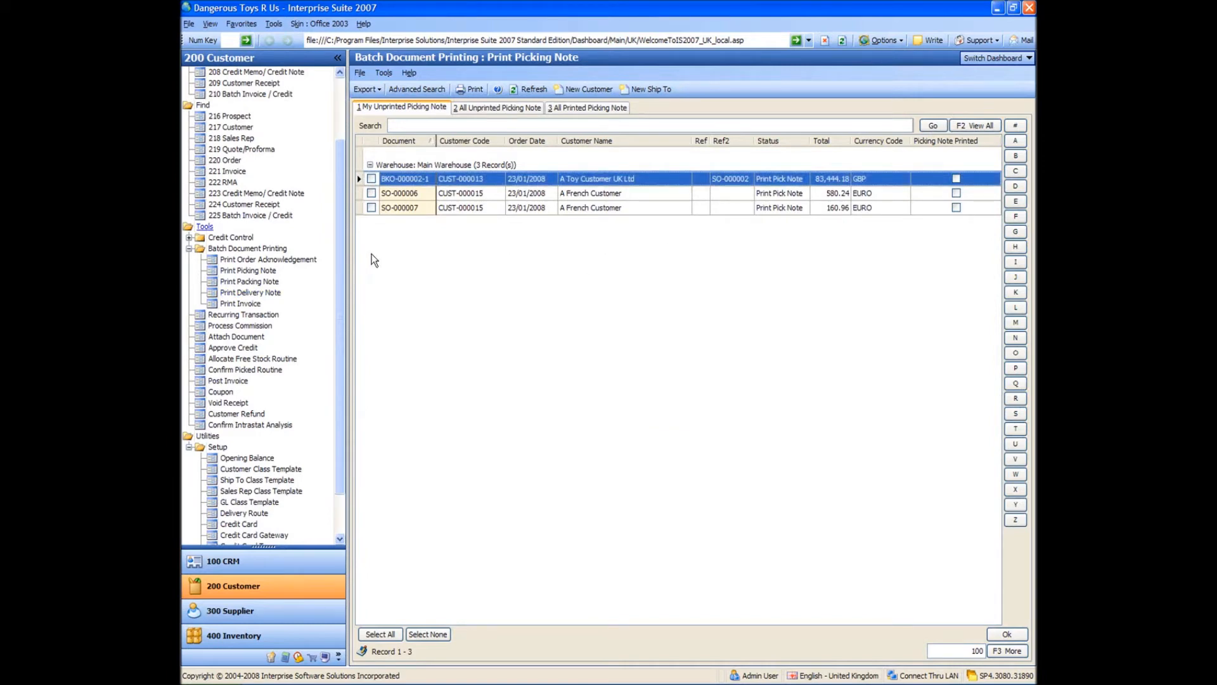
pyautogui.click(372, 194)
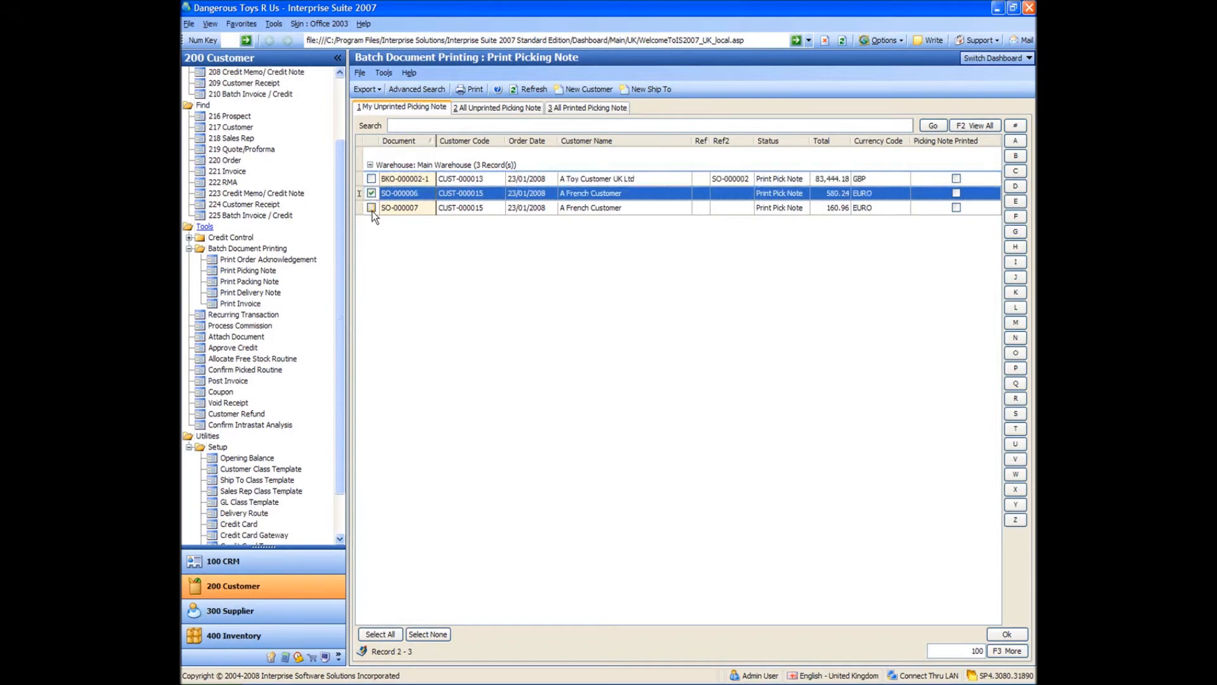
pyautogui.click(372, 209)
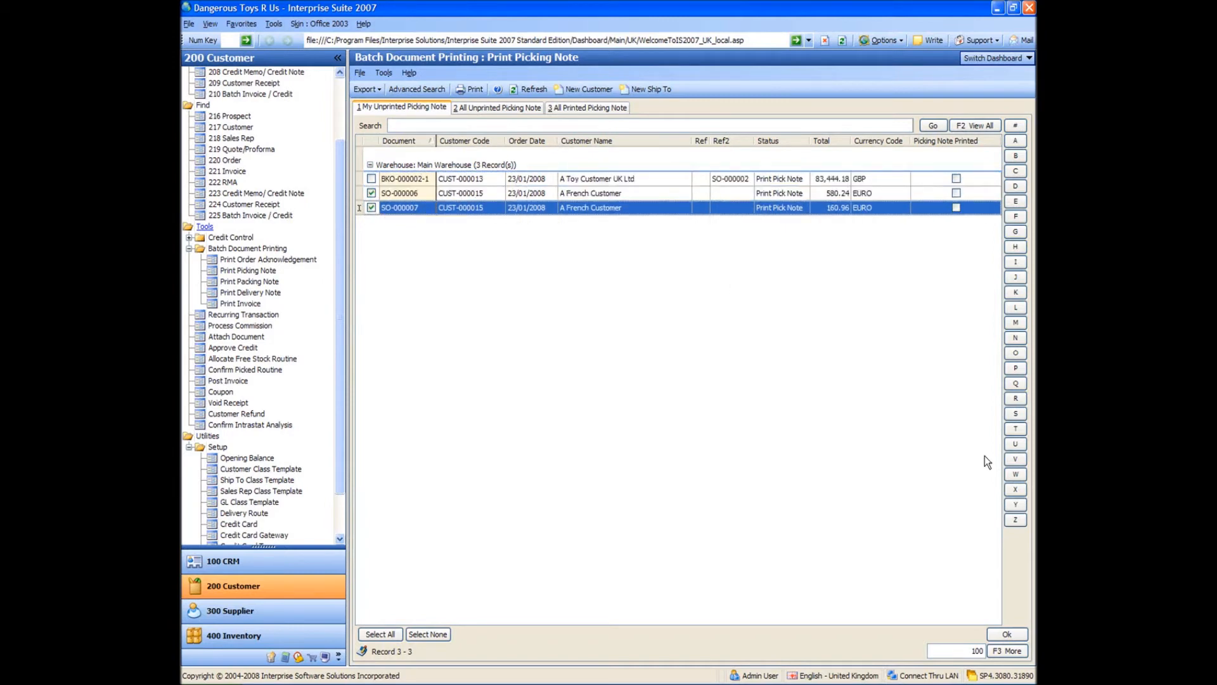
pyautogui.click(1006, 635)
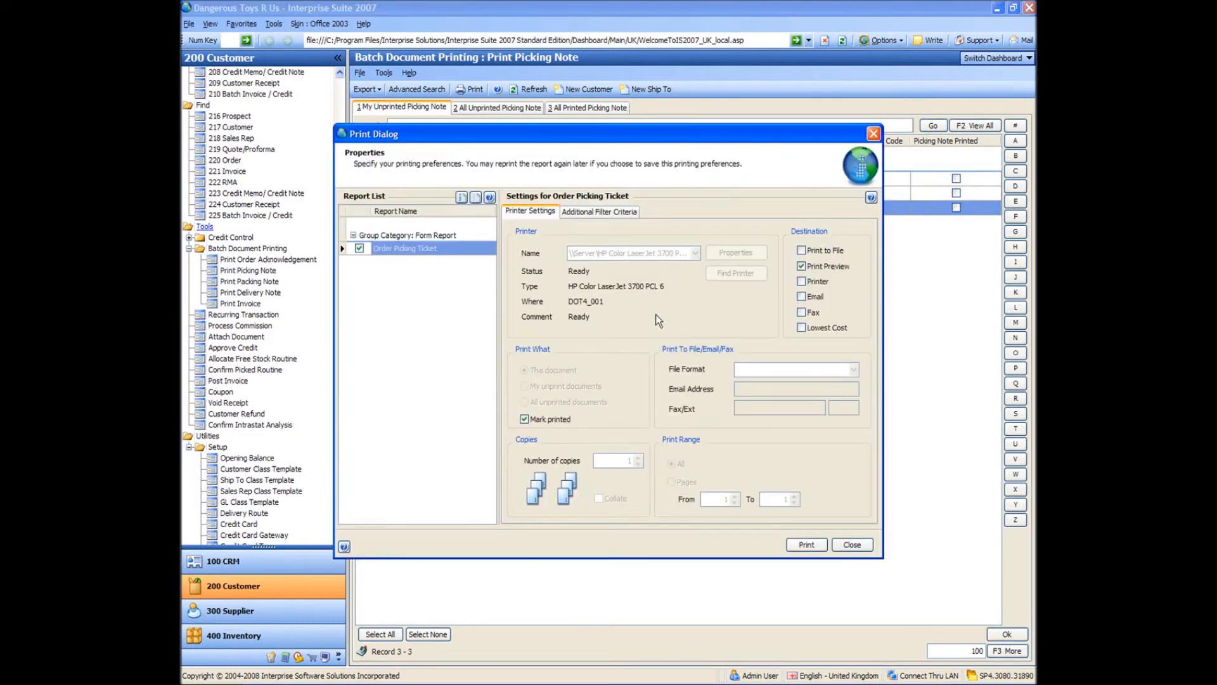
# Output the Order Picking Ticket to print preview, review both tickets, and close the preview and print settings.
pyautogui.click(802, 543)
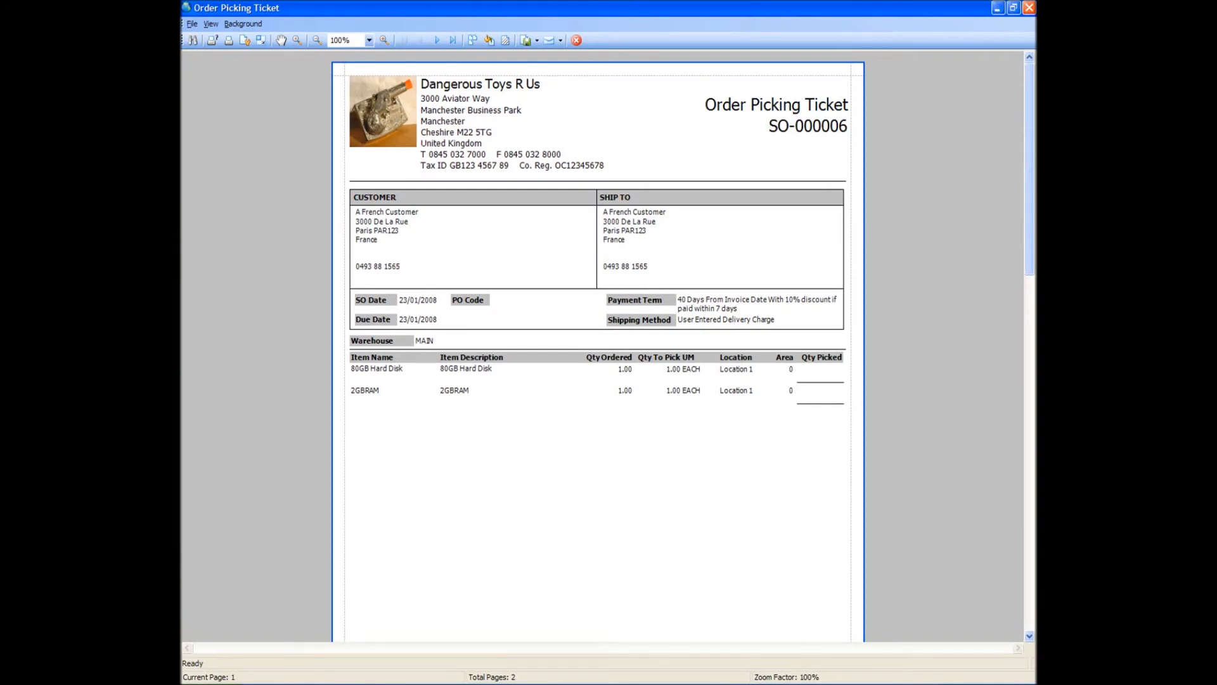
pyautogui.moveTo(1029, 238); pyautogui.dragTo(1028, 497)
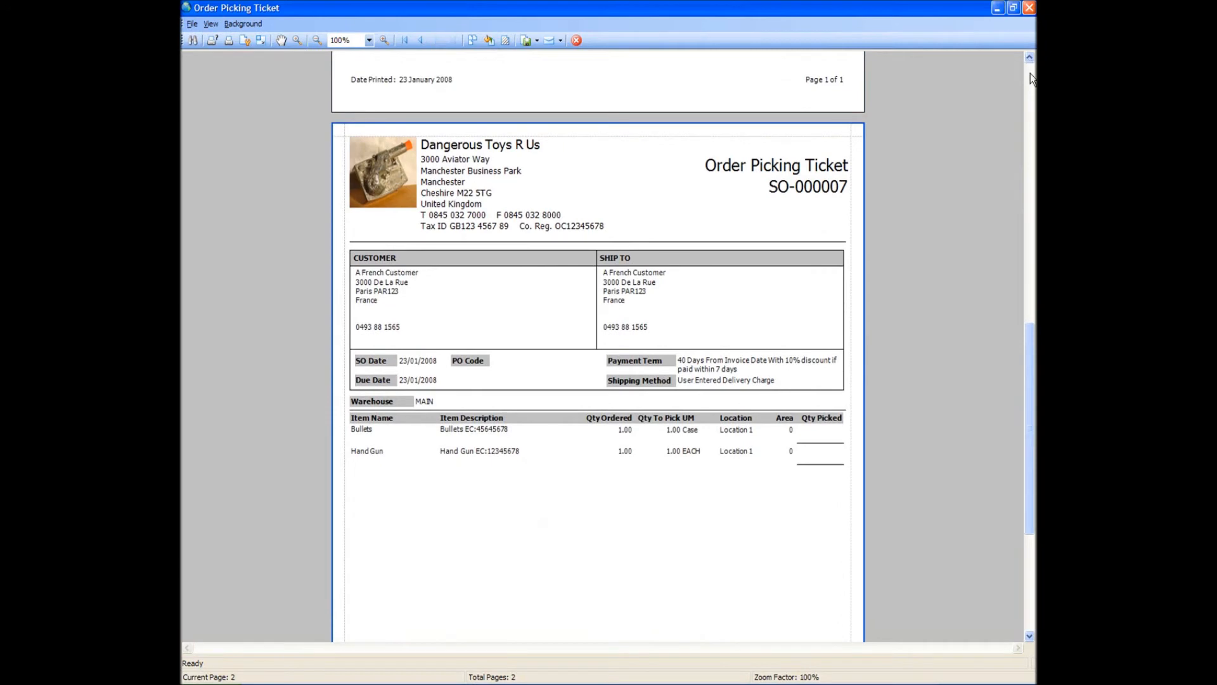
pyautogui.scroll(10, 1030, 73)
pyautogui.click(1030, 9)
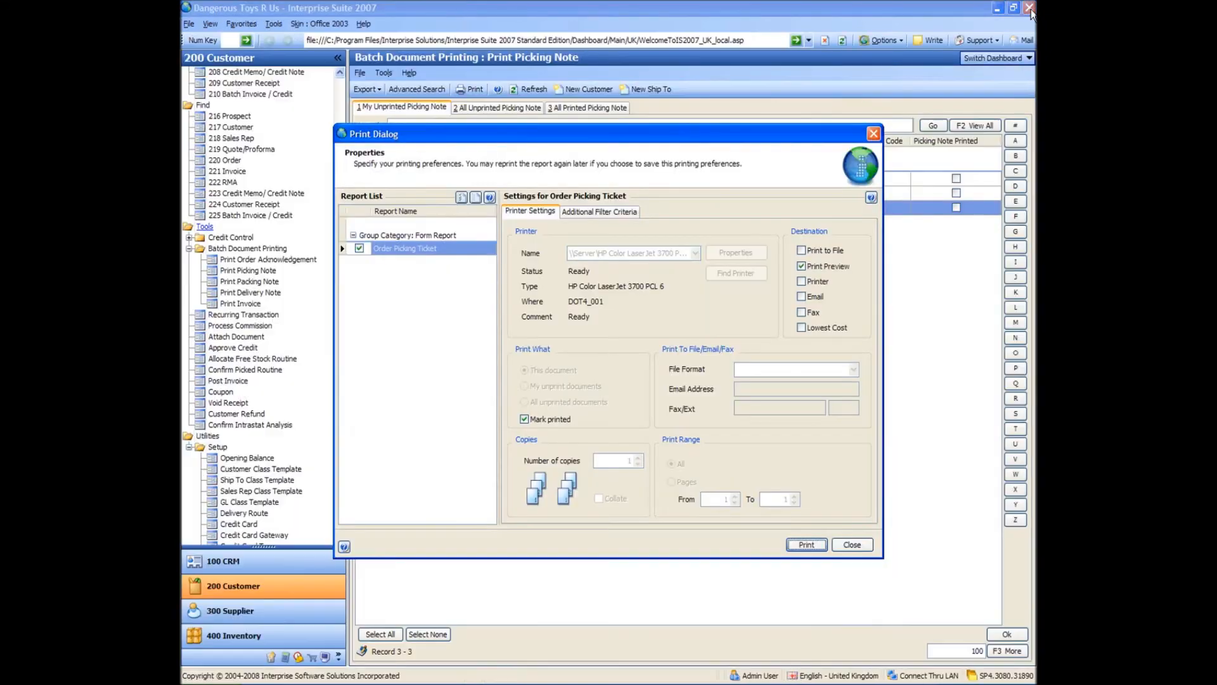
pyautogui.click(859, 538)
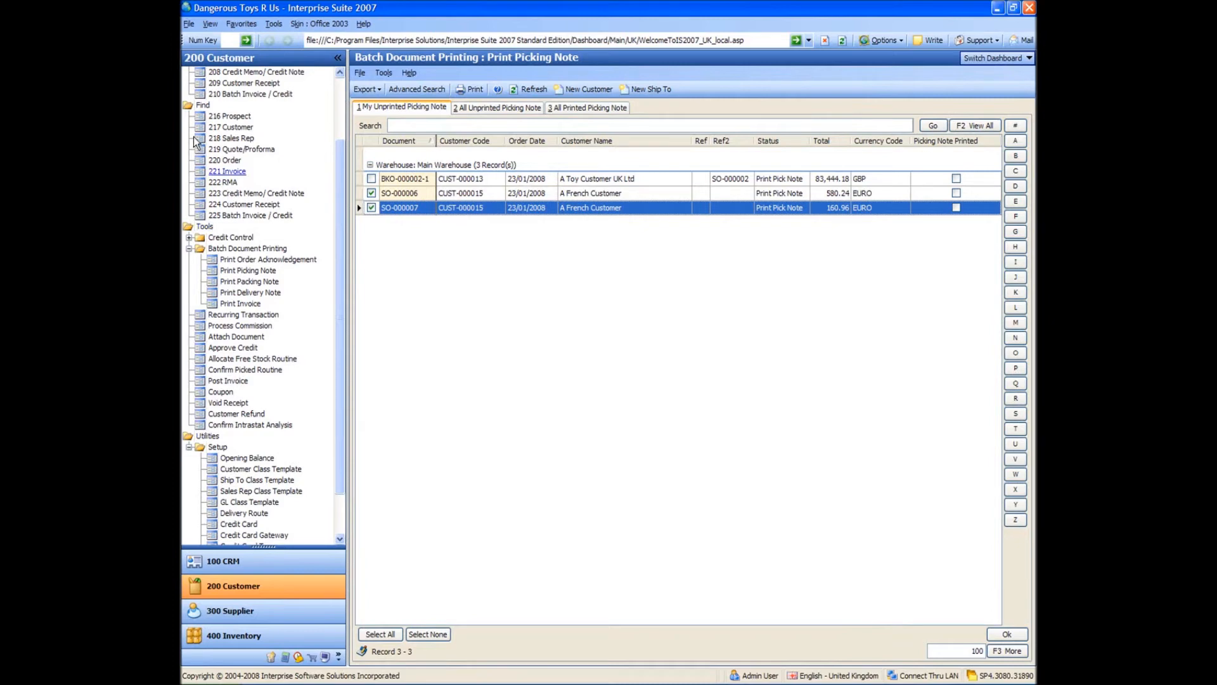
# Create an invoice from A French Customer's ready-to-invoice order for Bullets and Hand Gun, and save and post it.
pyautogui.scroll(1, 341, 237)
pyautogui.scroll(2, 347, 217)
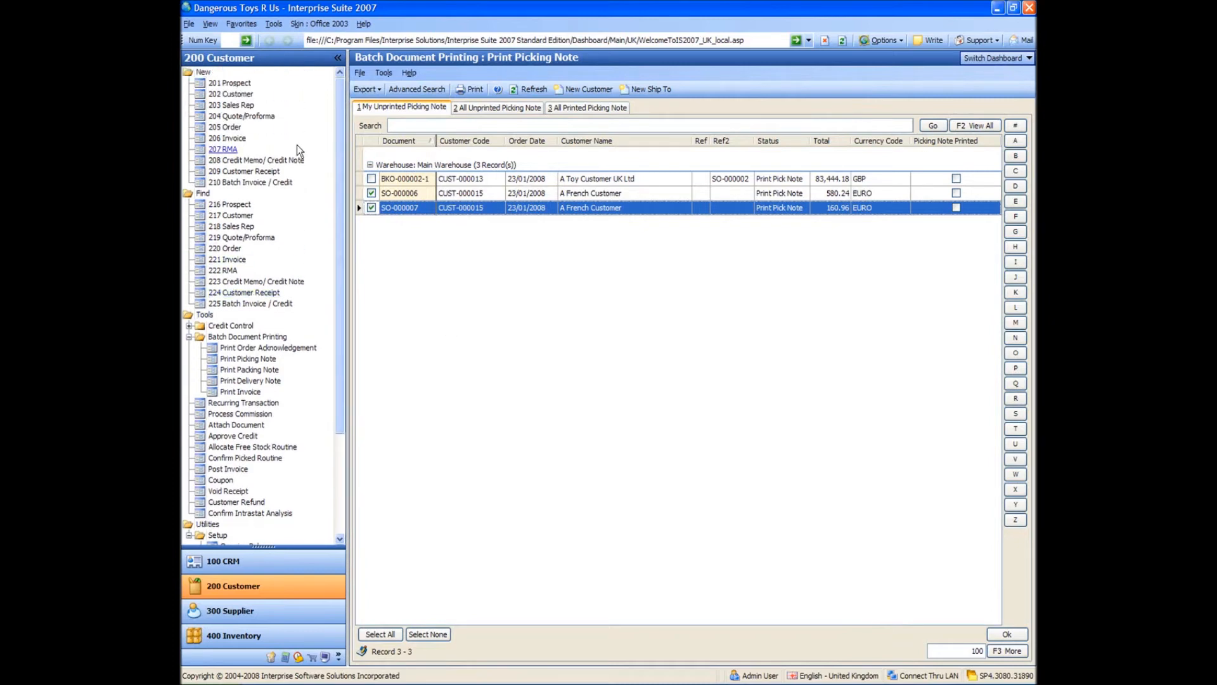
pyautogui.click(228, 138)
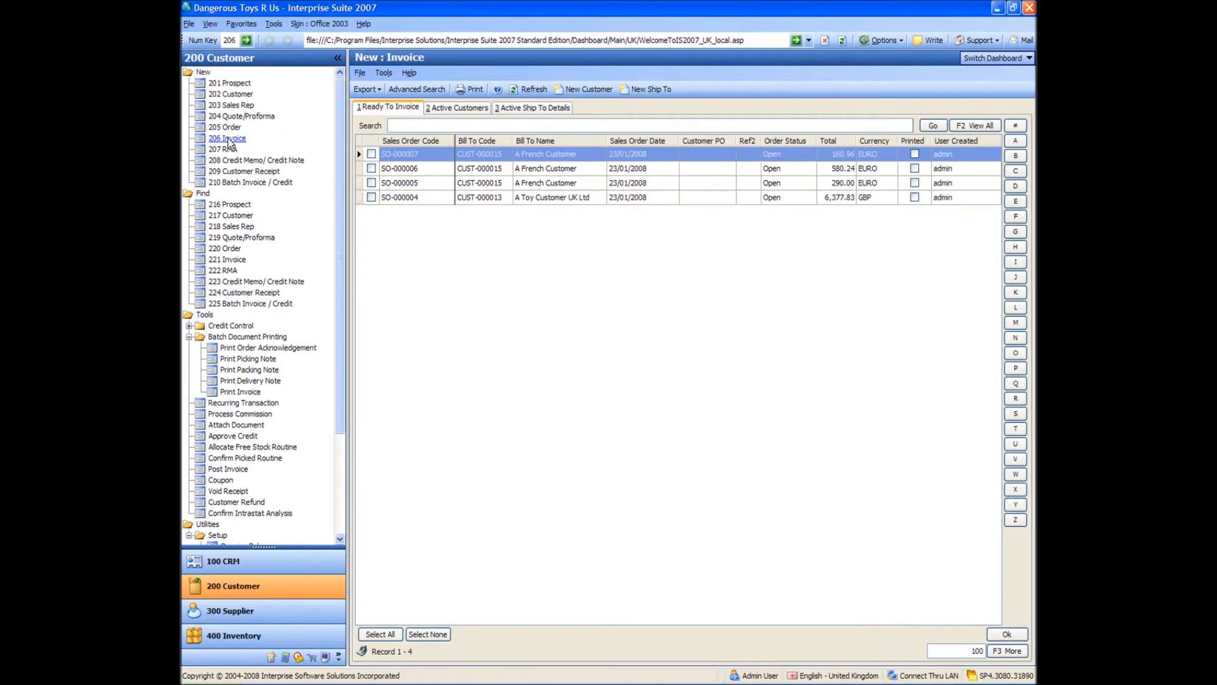
pyautogui.click(372, 154)
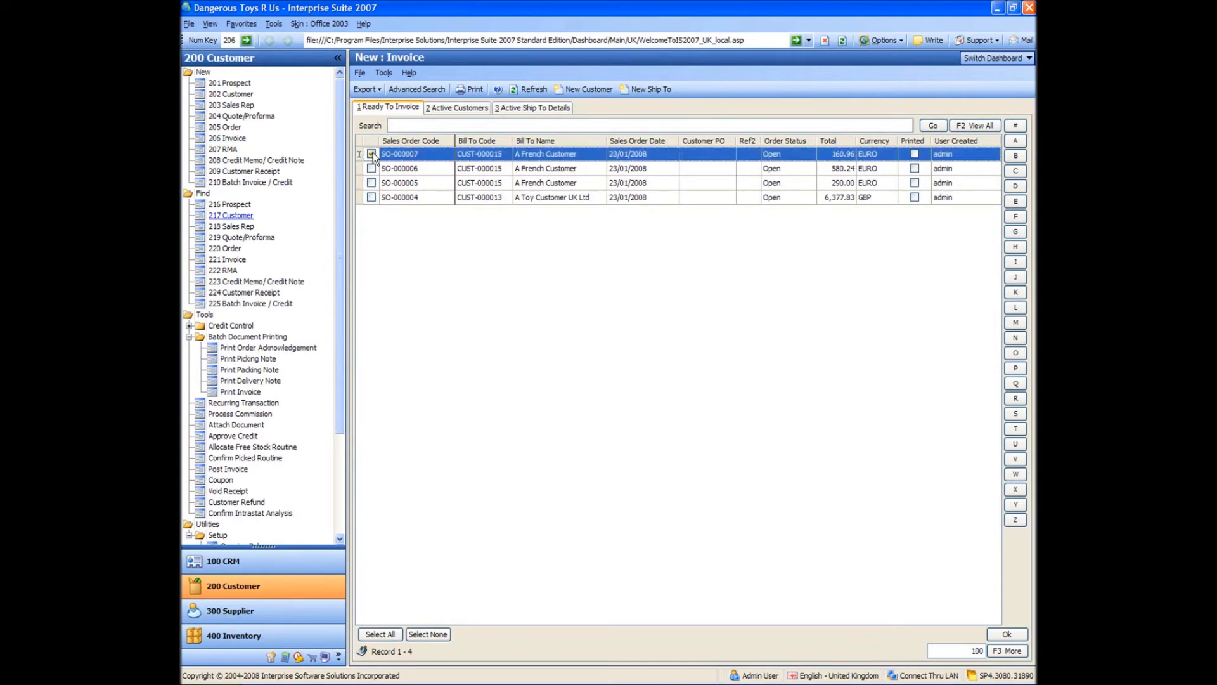
pyautogui.doubleClick(408, 154)
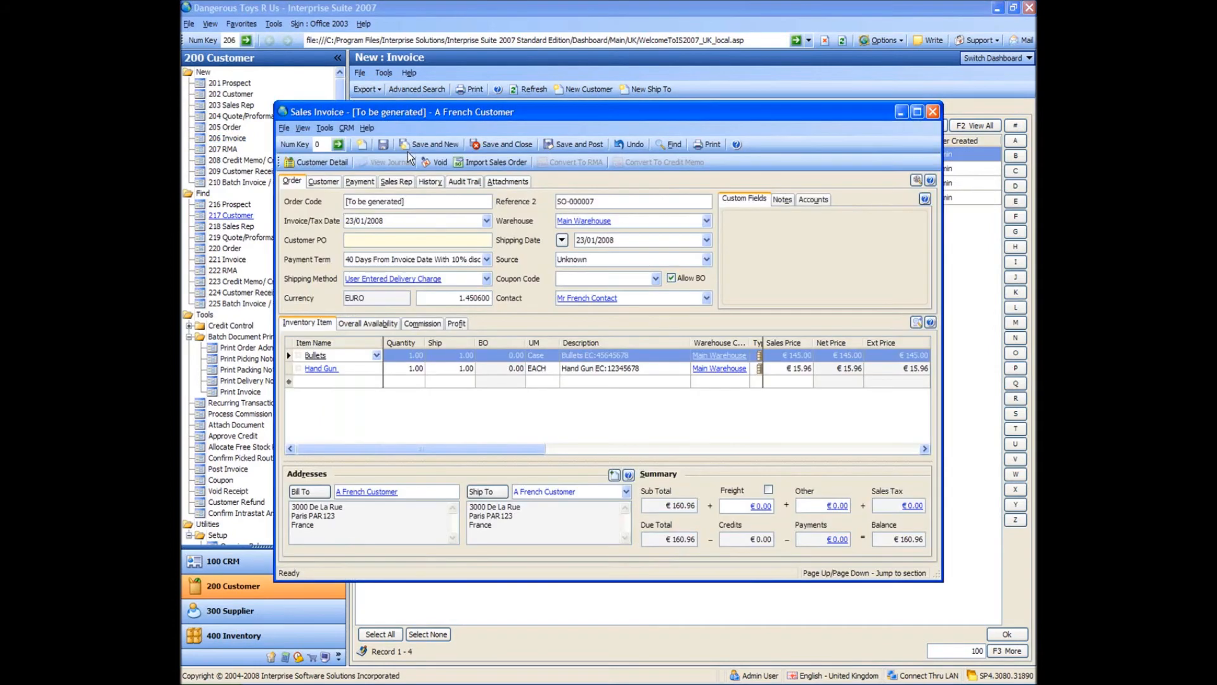
pyautogui.click(568, 147)
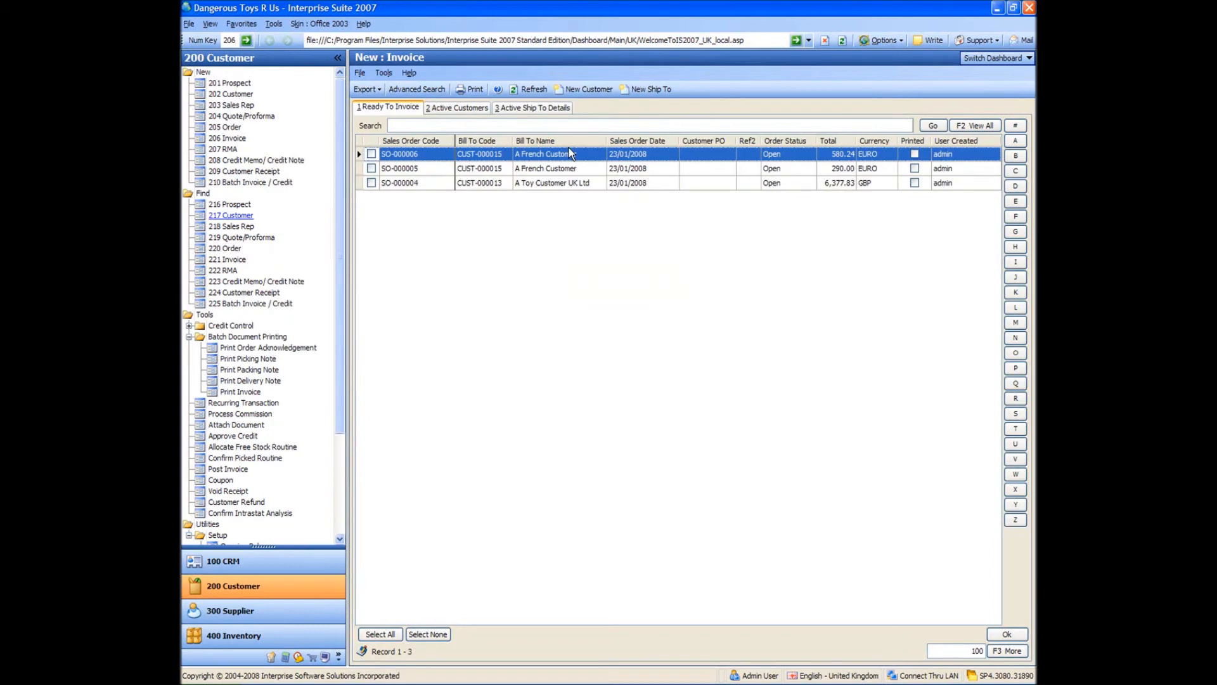
# Examine the shipped and commission details of A Toy Customer UK Ltd's £1,053.33 Hand Gun order in the sales order history, and close it.
pyautogui.click(225, 248)
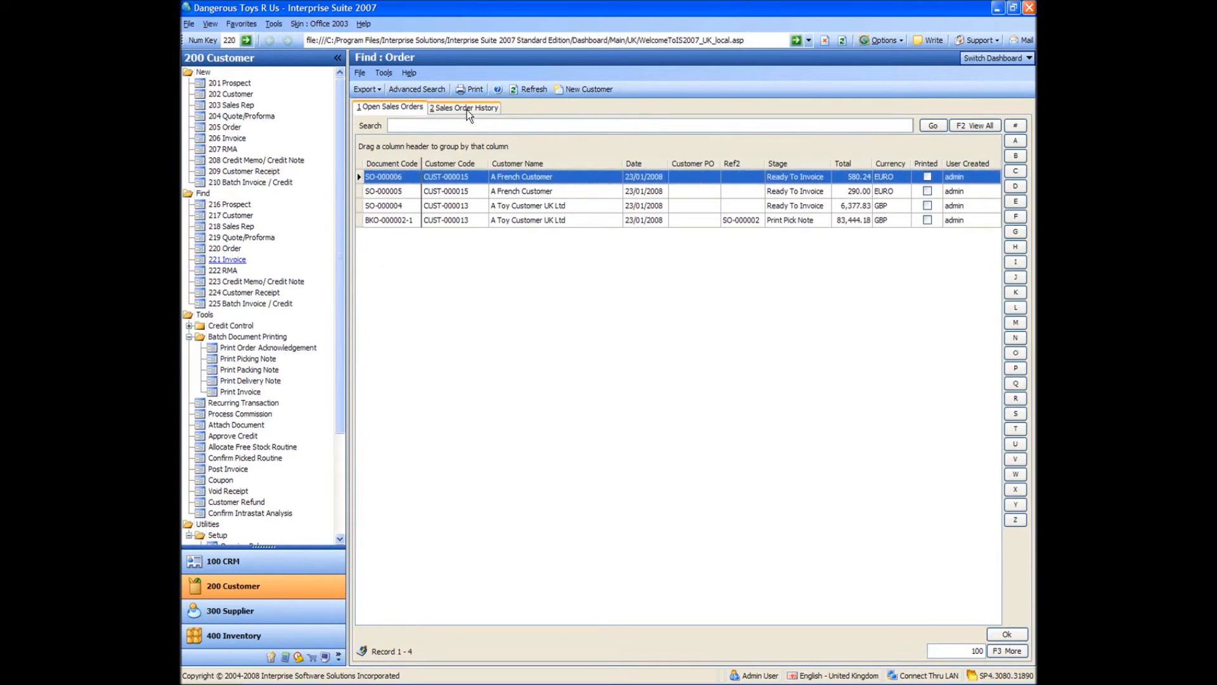
pyautogui.click(467, 109)
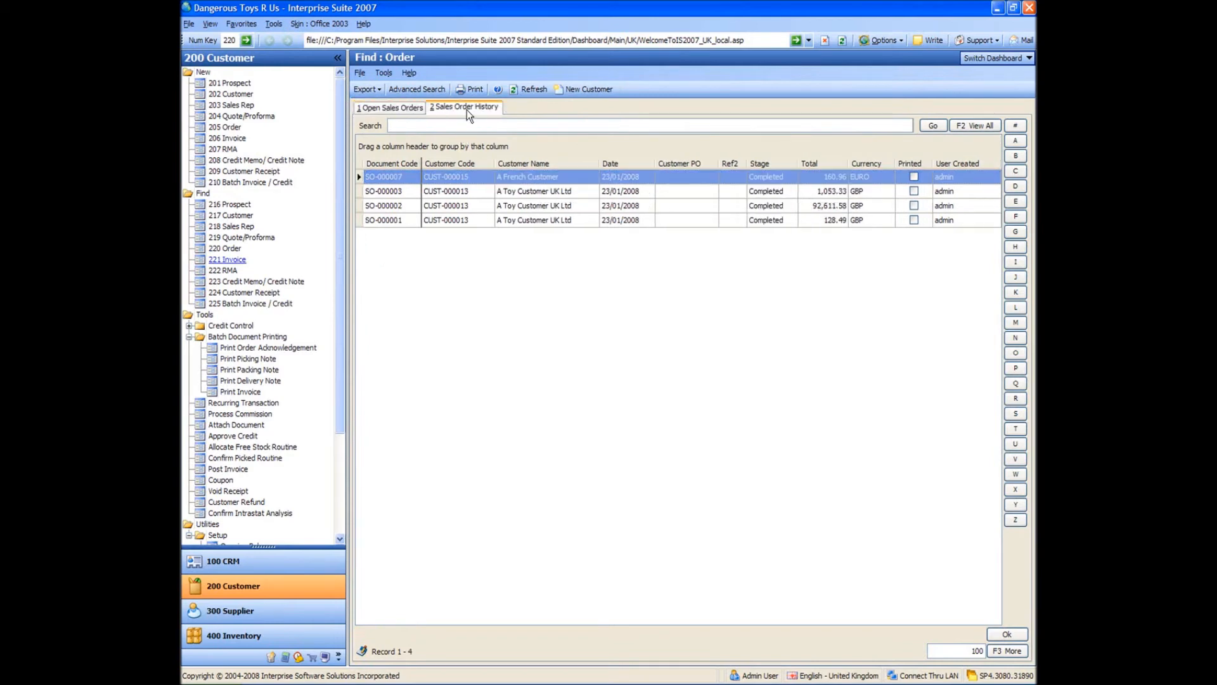
pyautogui.click(397, 191)
pyautogui.doubleClick(398, 192)
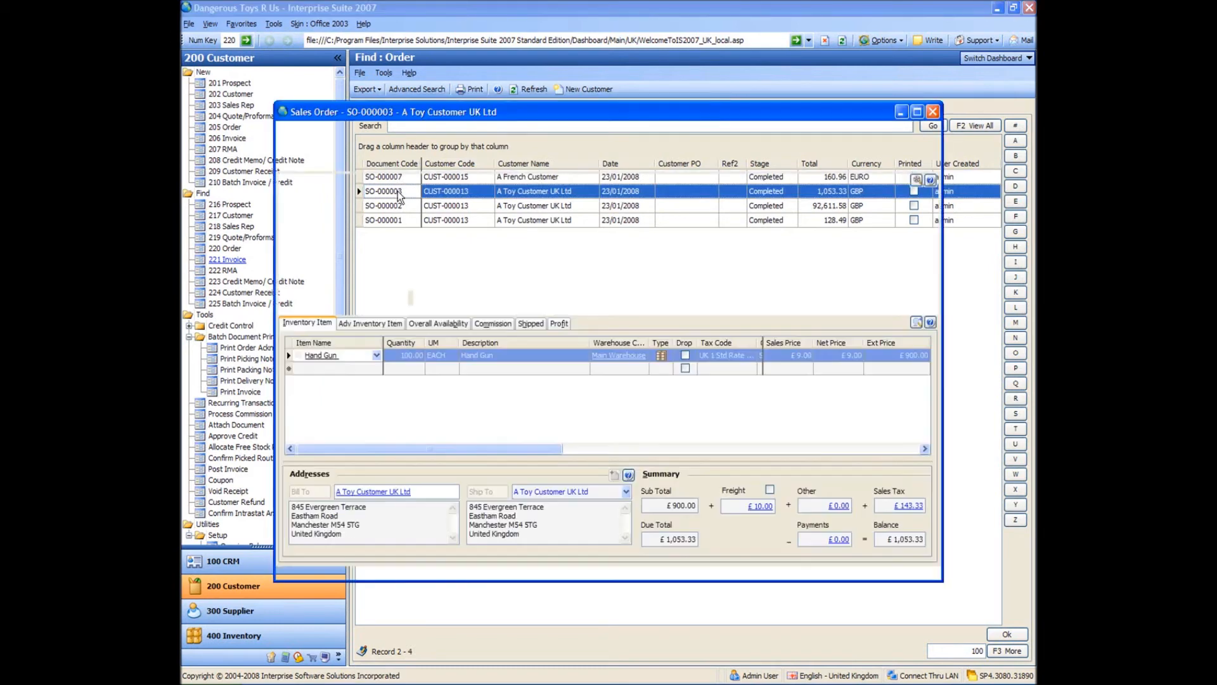
pyautogui.click(531, 323)
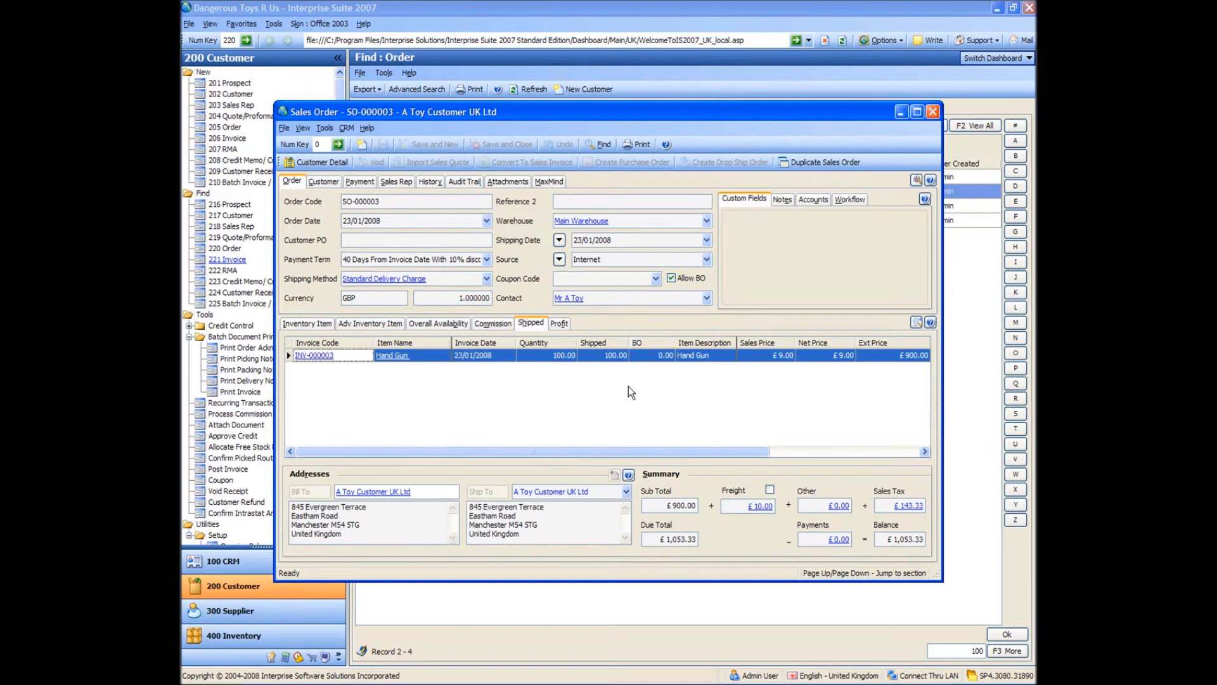
pyautogui.click(492, 325)
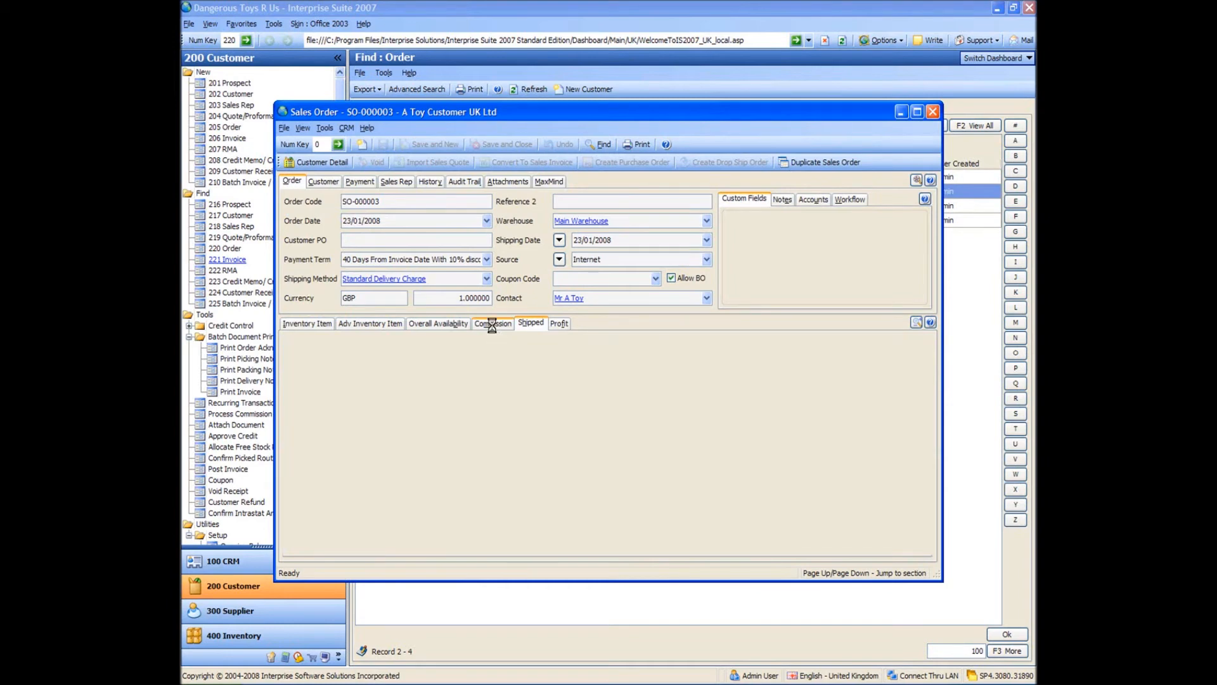
pyautogui.click(815, 417)
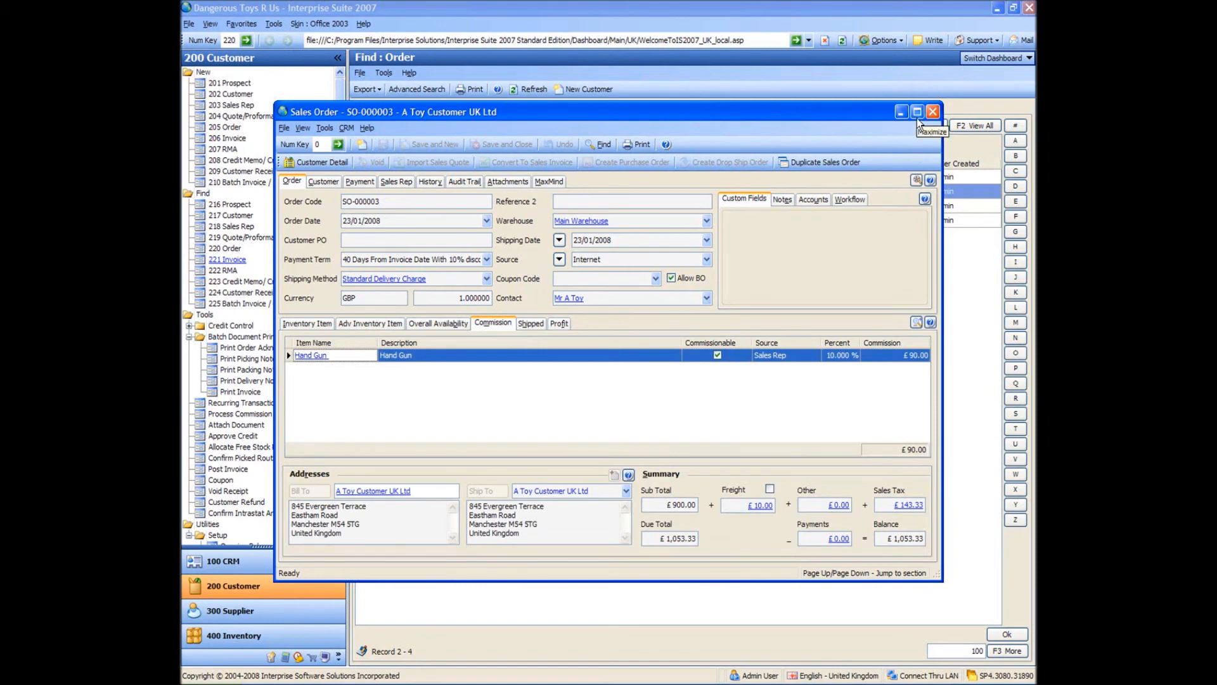
pyautogui.click(932, 112)
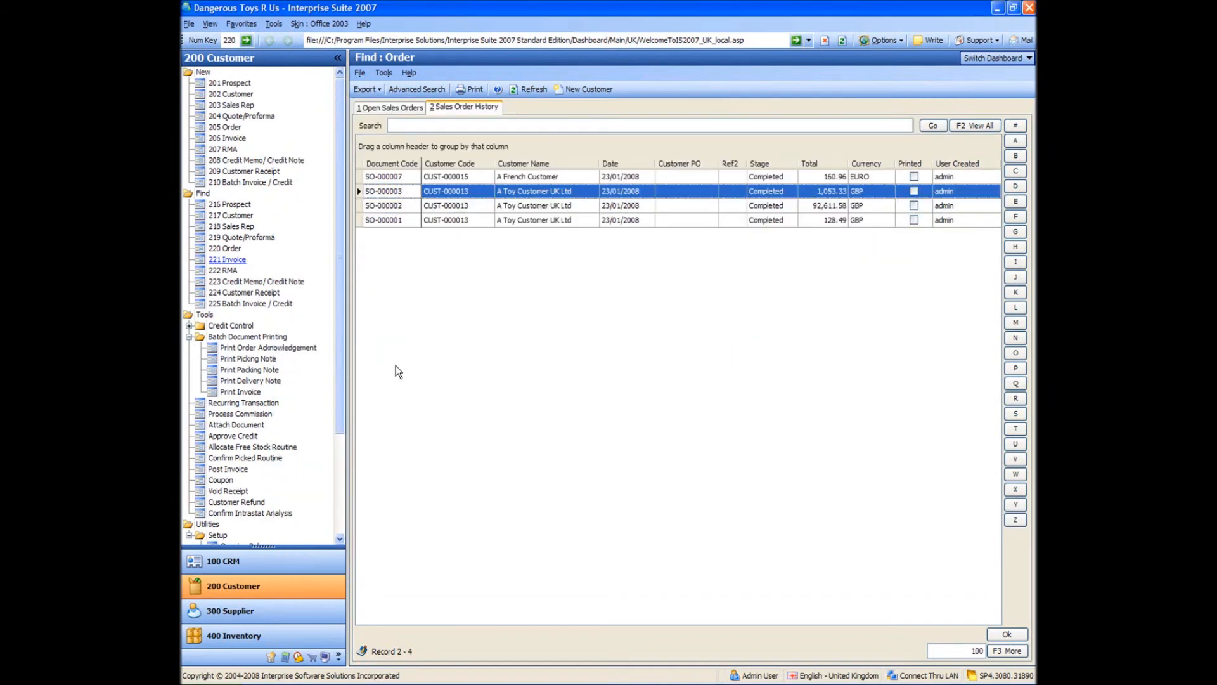
# Start processing sales rep commission up to 23/01/2008 for both Super Sales Agent and Sales Rep 1.
pyautogui.click(240, 413)
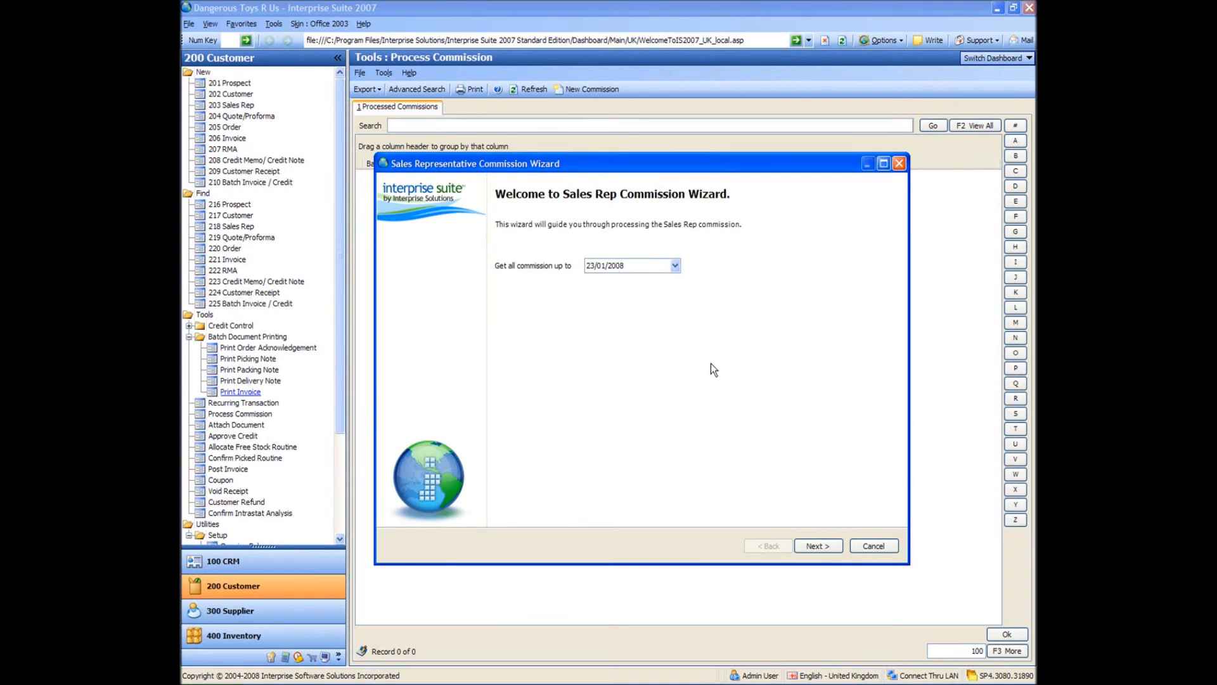
pyautogui.click(815, 546)
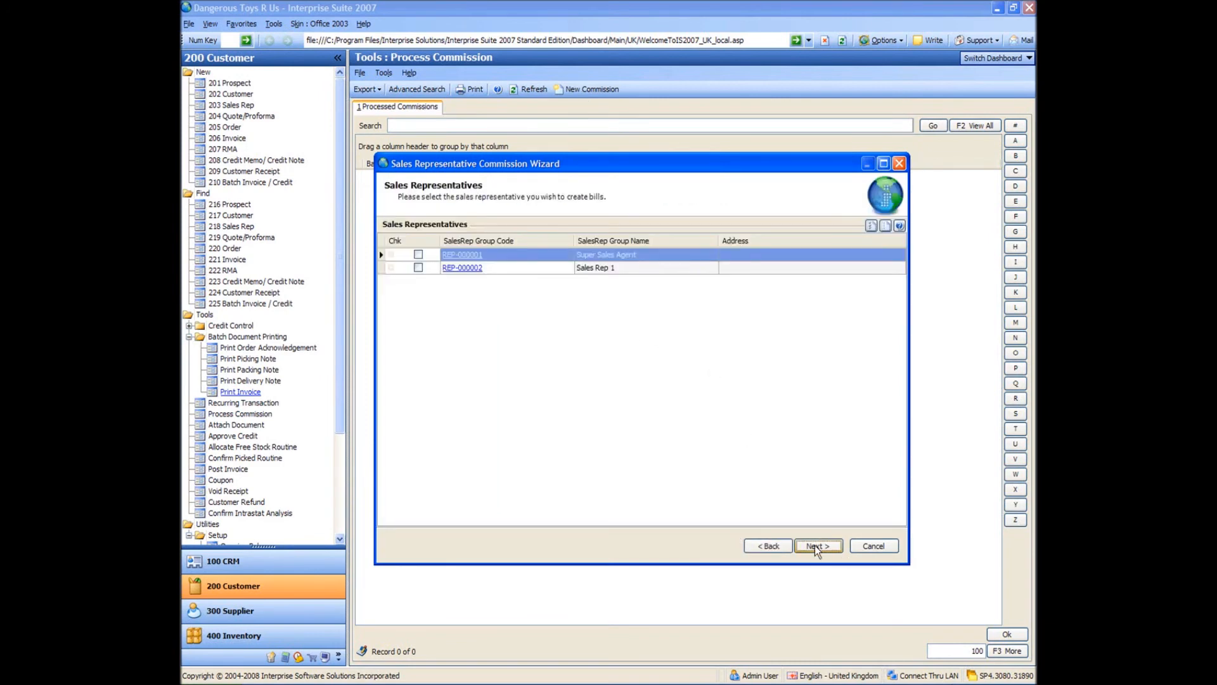
pyautogui.click(418, 255)
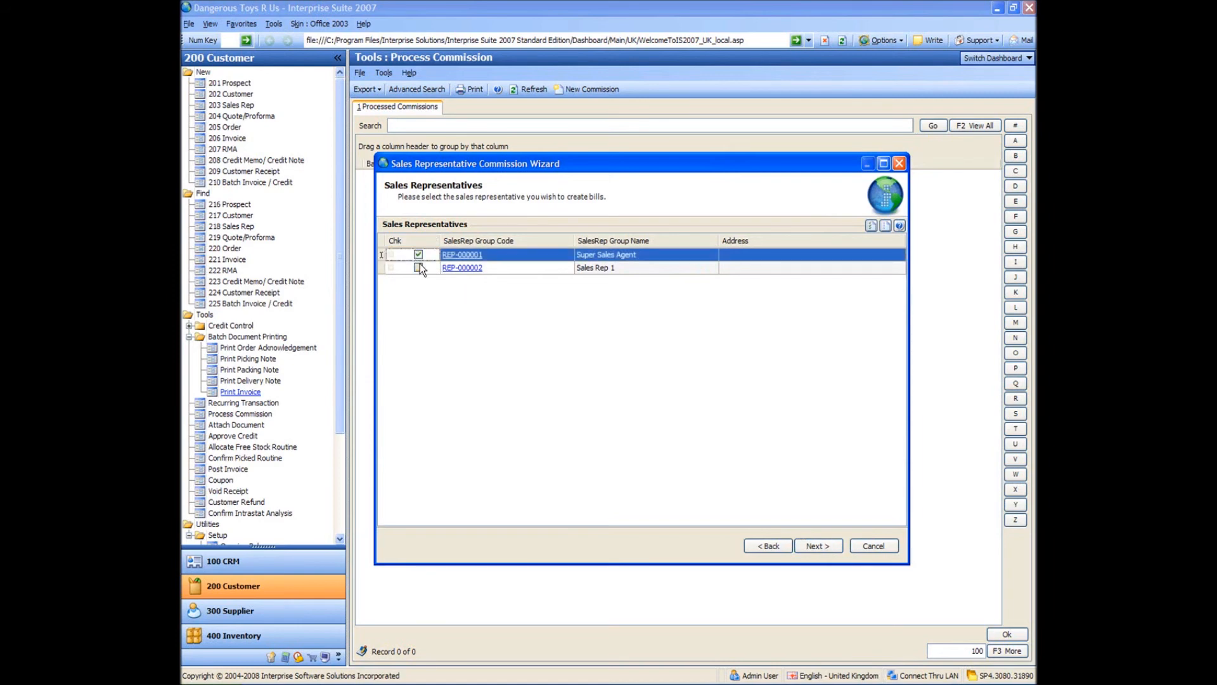
pyautogui.click(419, 267)
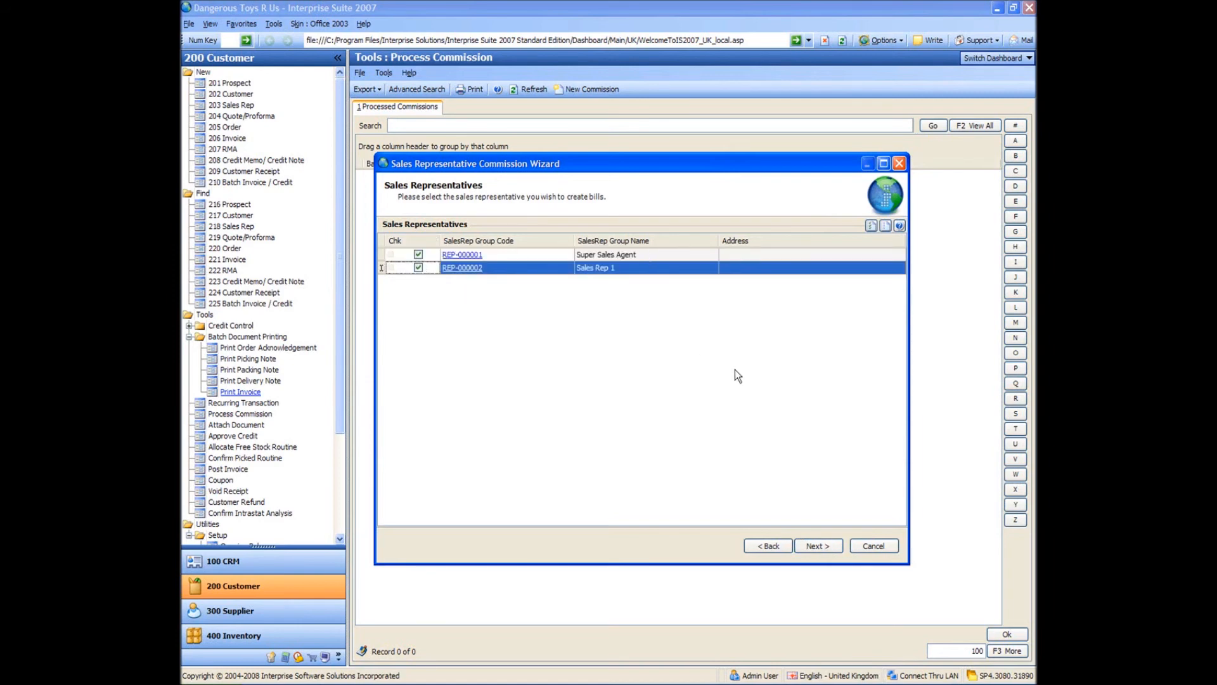
pyautogui.click(824, 544)
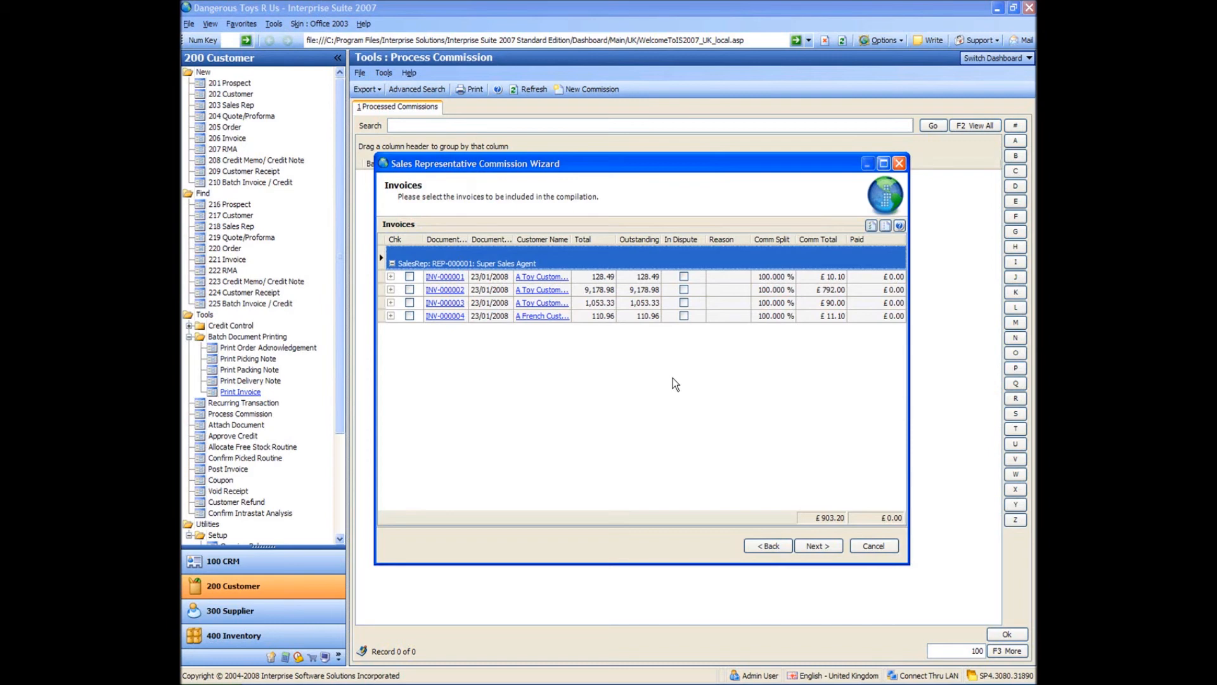
# Check the commission detail of A Toy Customer UK Ltd's £1,053.33 invoice and include only that invoice in the commission run.
pyautogui.click(440, 304)
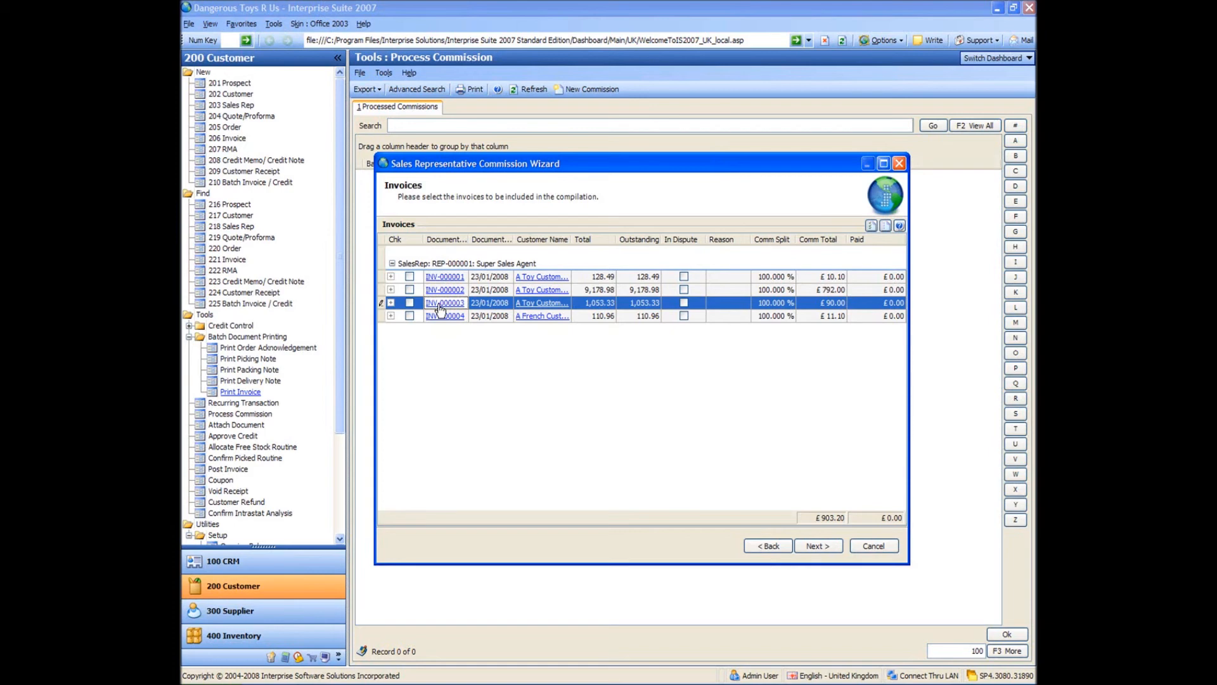
pyautogui.click(391, 303)
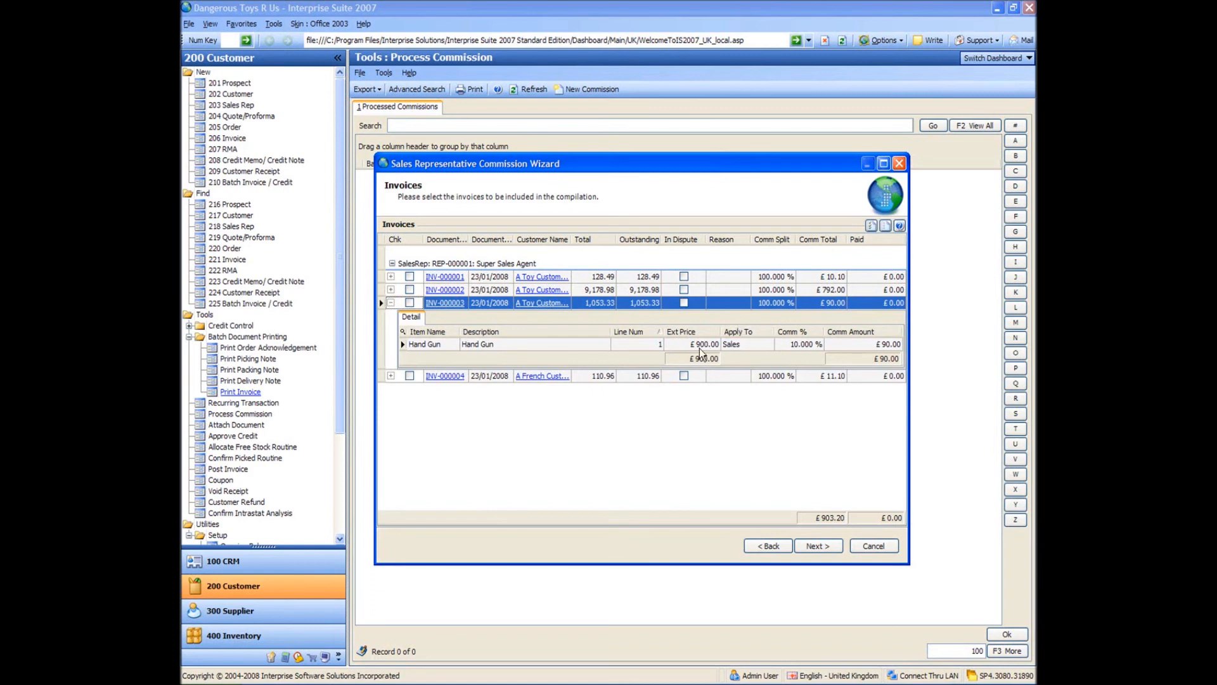
pyautogui.click(391, 303)
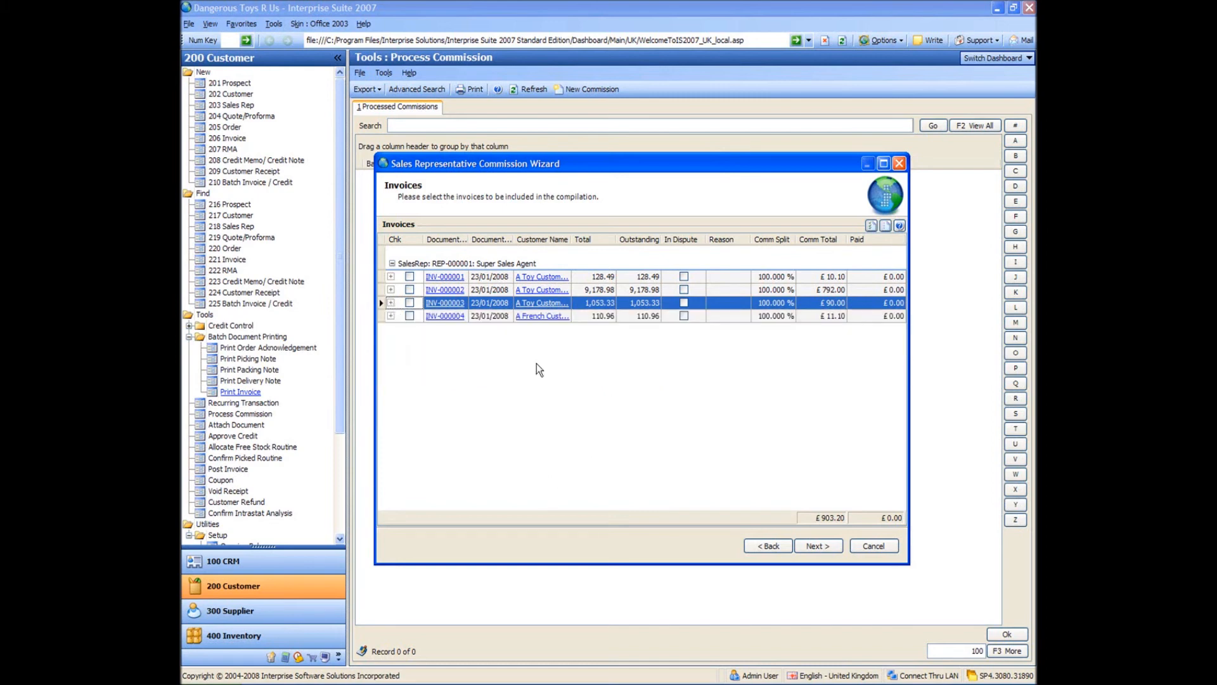
pyautogui.click(409, 303)
pyautogui.click(814, 547)
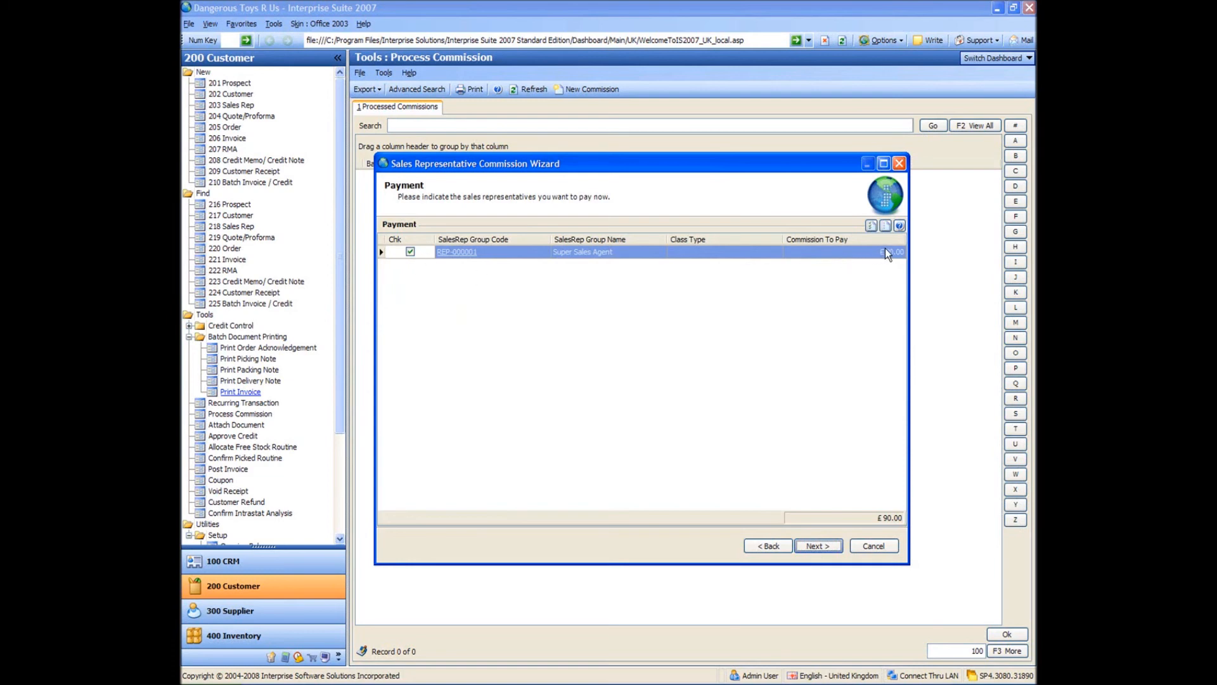
# Accept the commission payment for Super Sales Agent and finish the commission wizard.
pyautogui.click(680, 373)
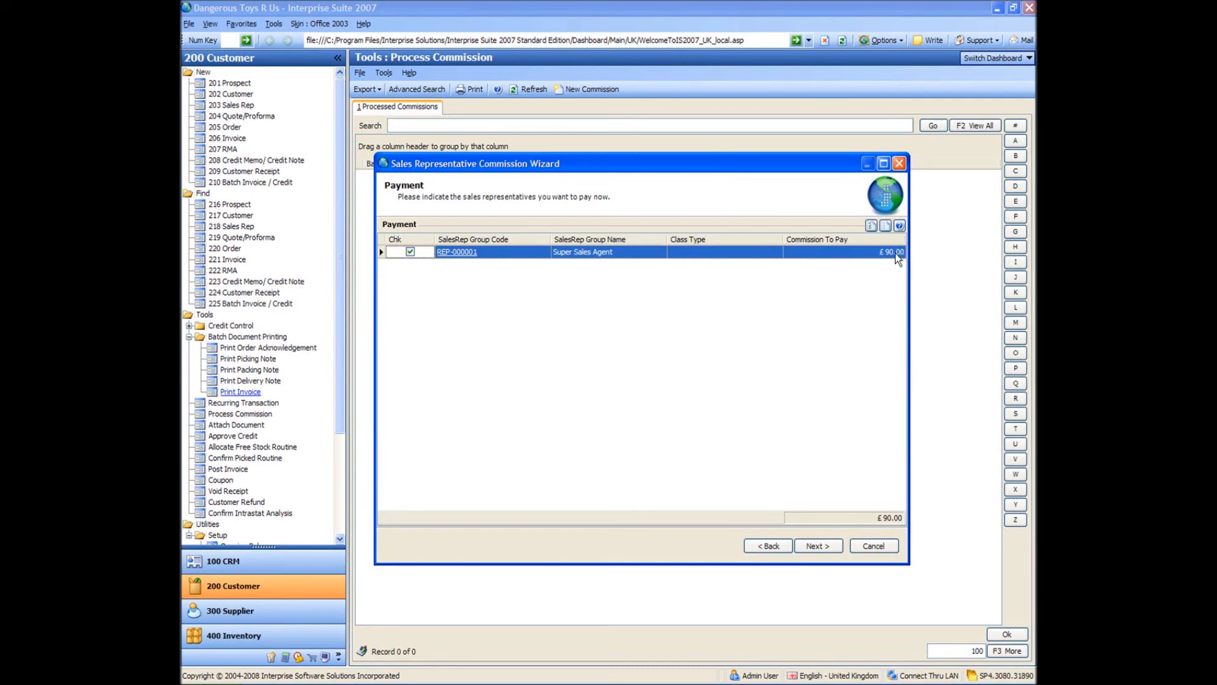
pyautogui.click(818, 547)
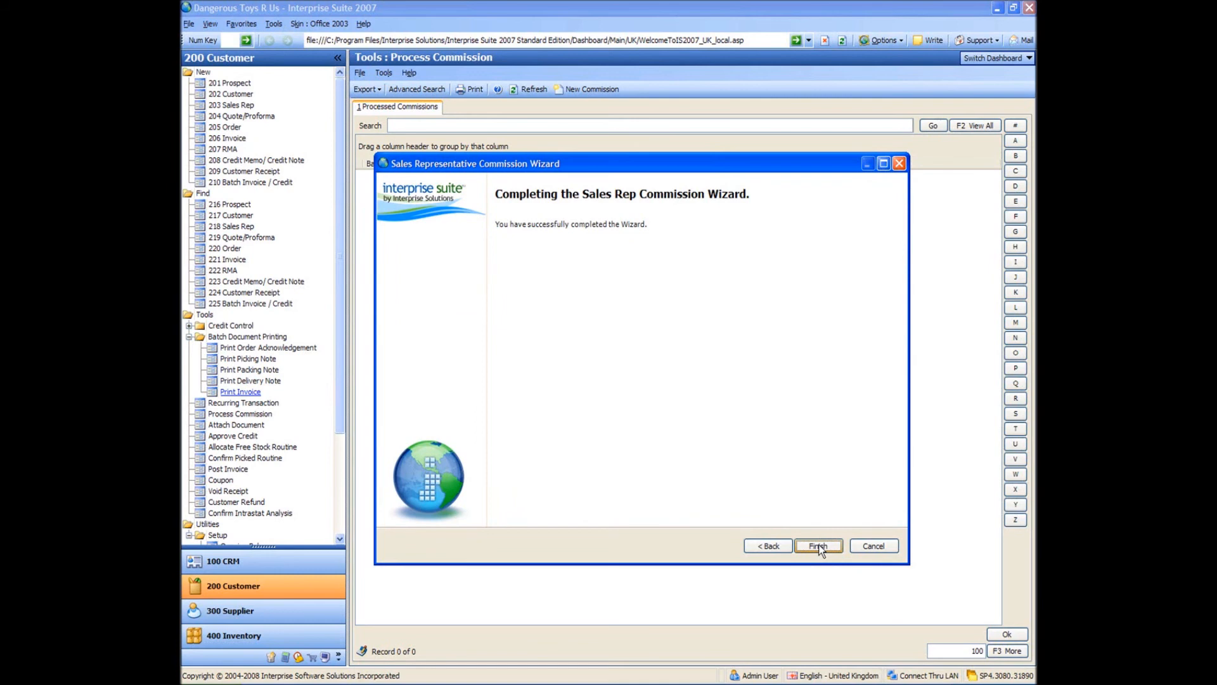
pyautogui.click(819, 546)
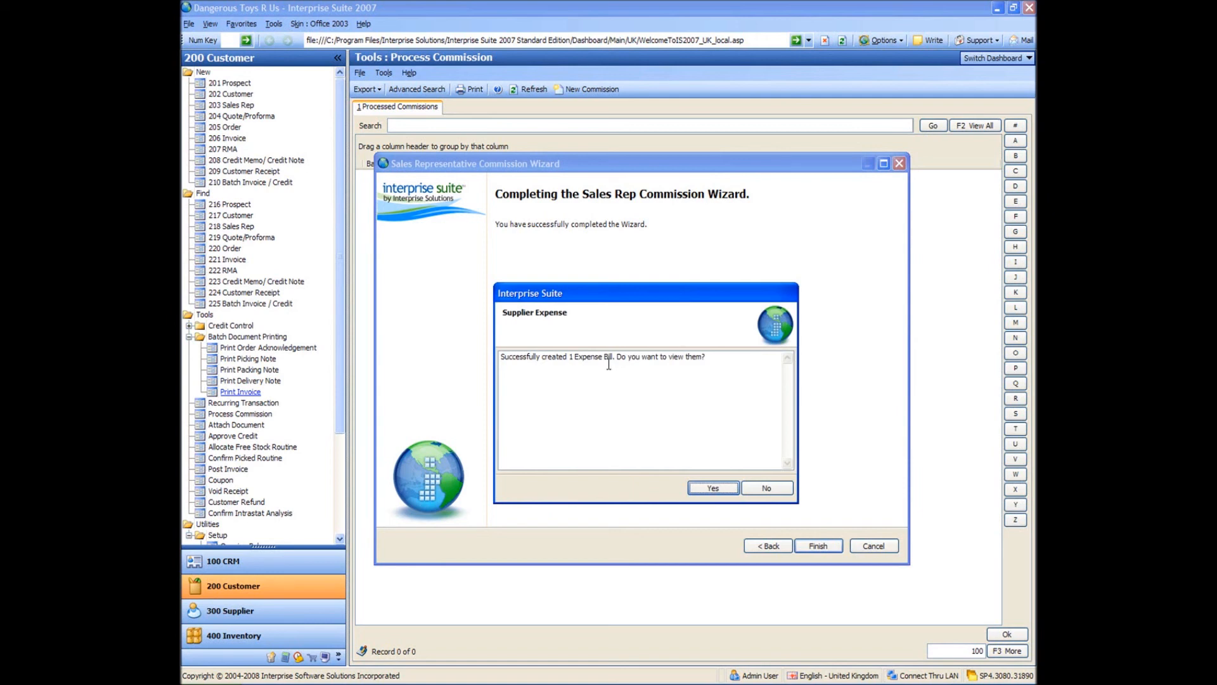
# View the expense bill generated for Super Sales Agent's commission, and close it and the posted sales invoice.
pyautogui.click(625, 374)
pyautogui.click(708, 492)
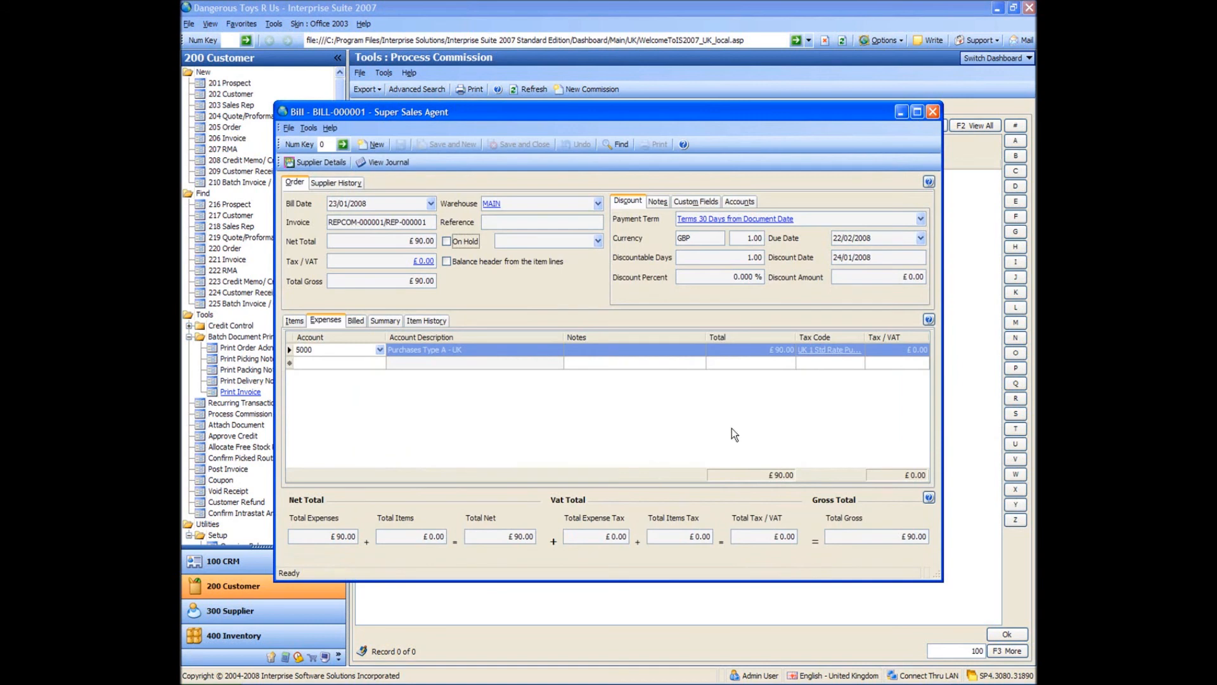
pyautogui.click(647, 398)
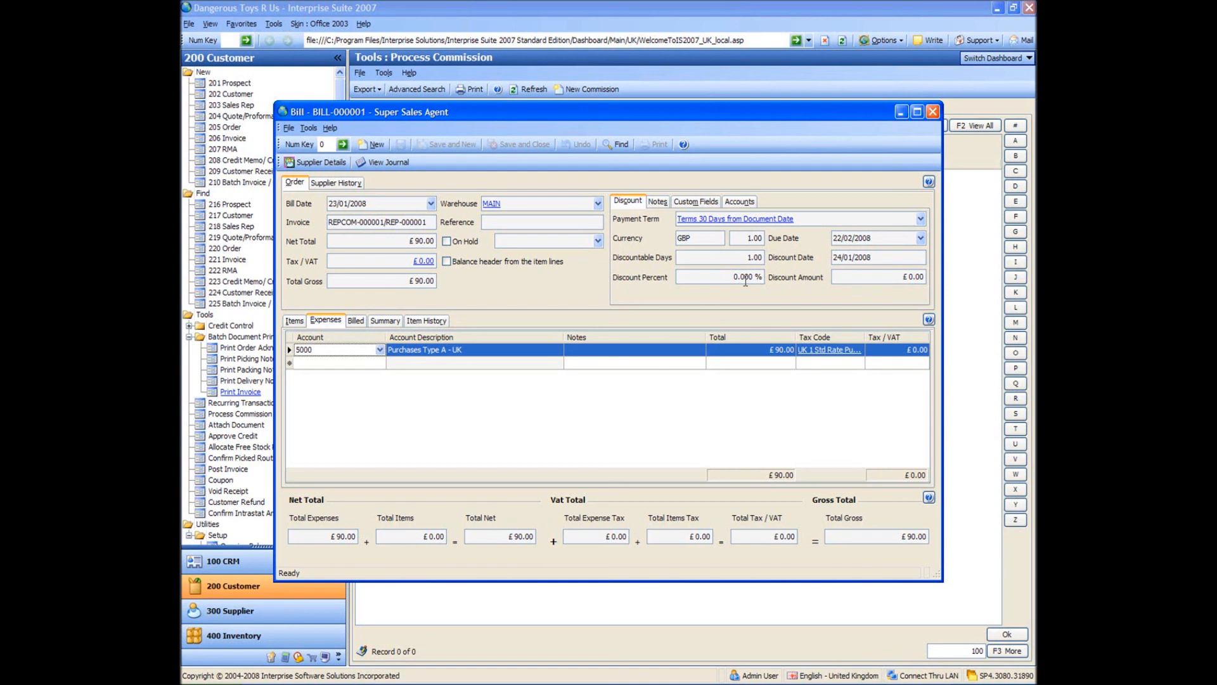
pyautogui.click(931, 111)
pyautogui.click(648, 683)
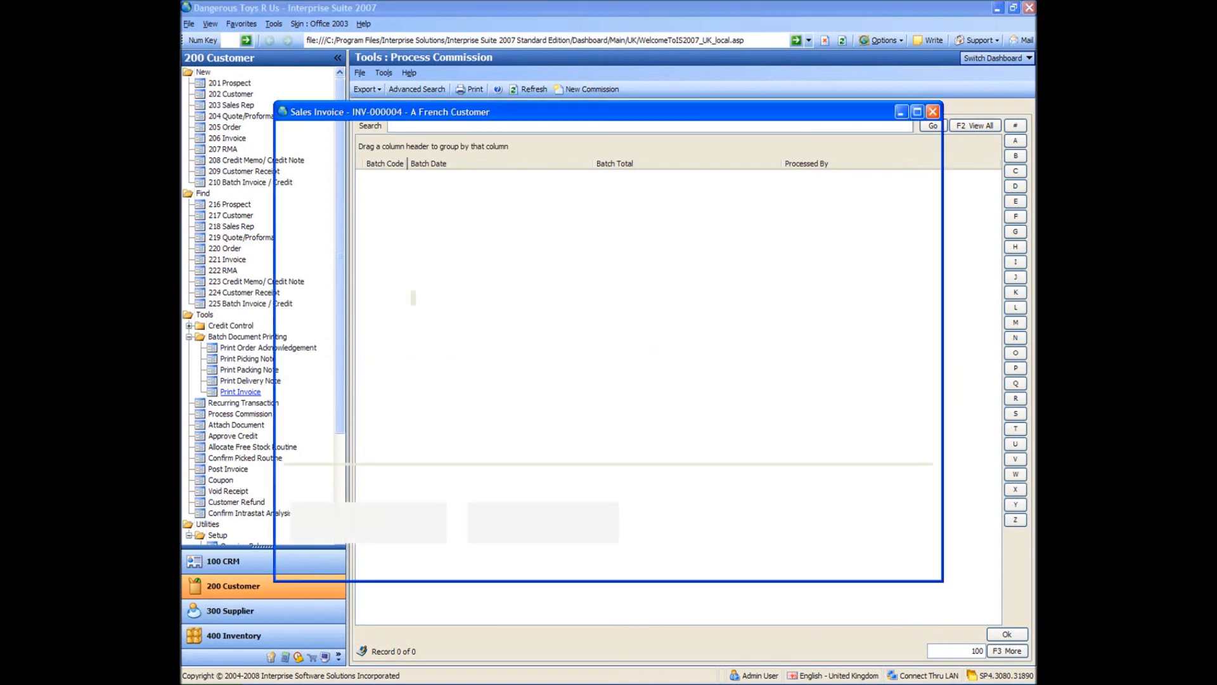
pyautogui.click(933, 113)
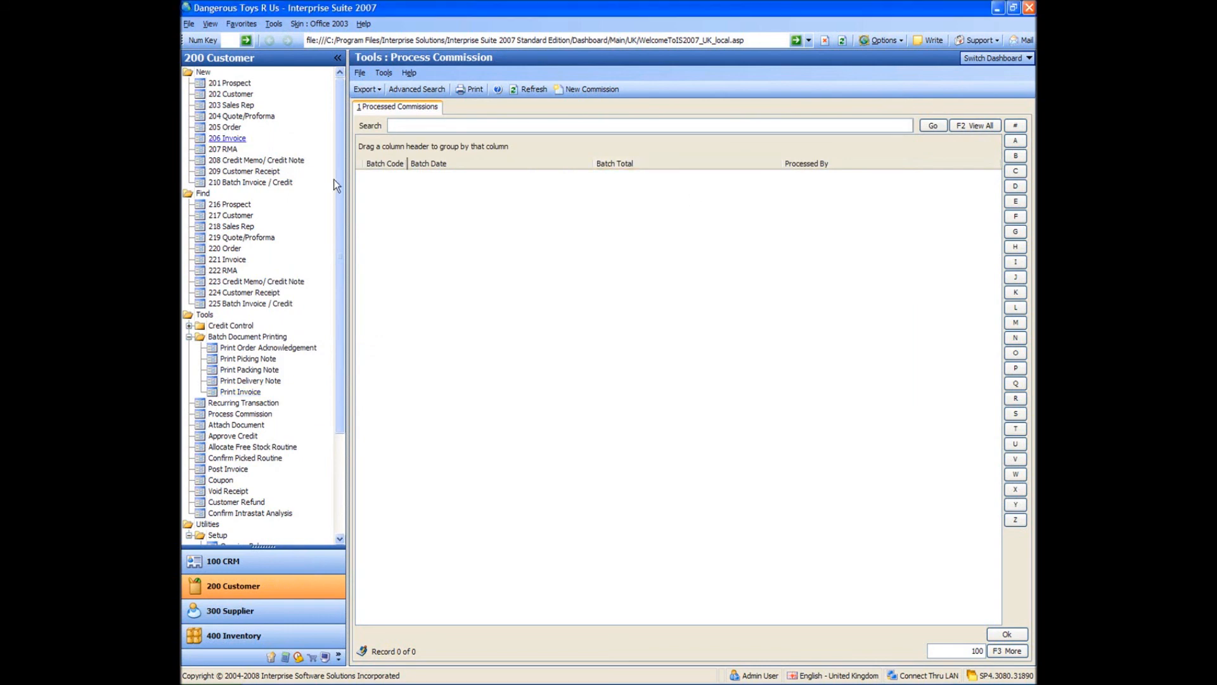
# Begin a new invoice by bringing up the list of active customers.
pyautogui.click(226, 139)
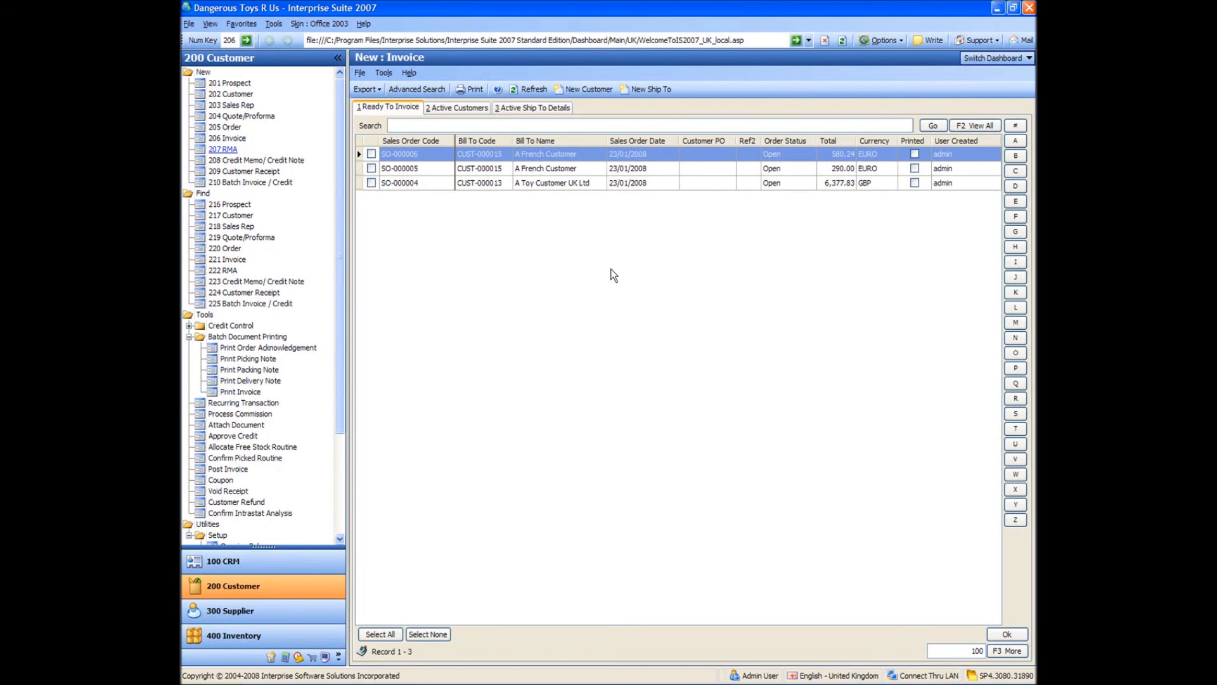
pyautogui.click(452, 108)
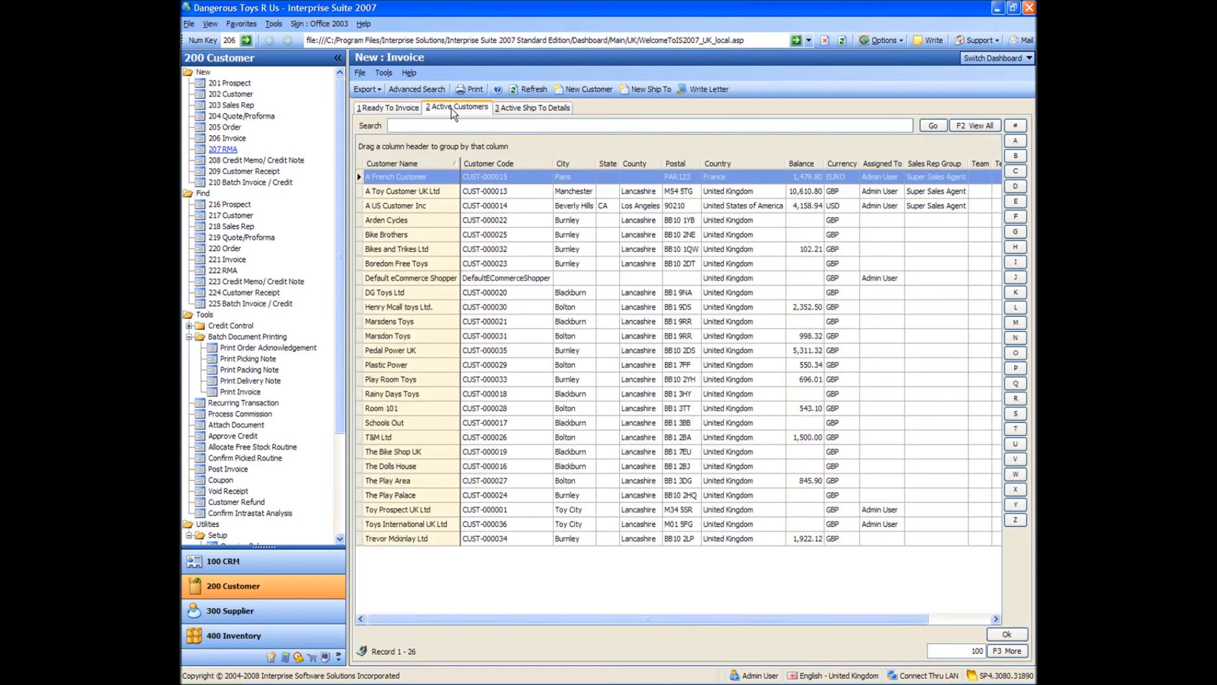